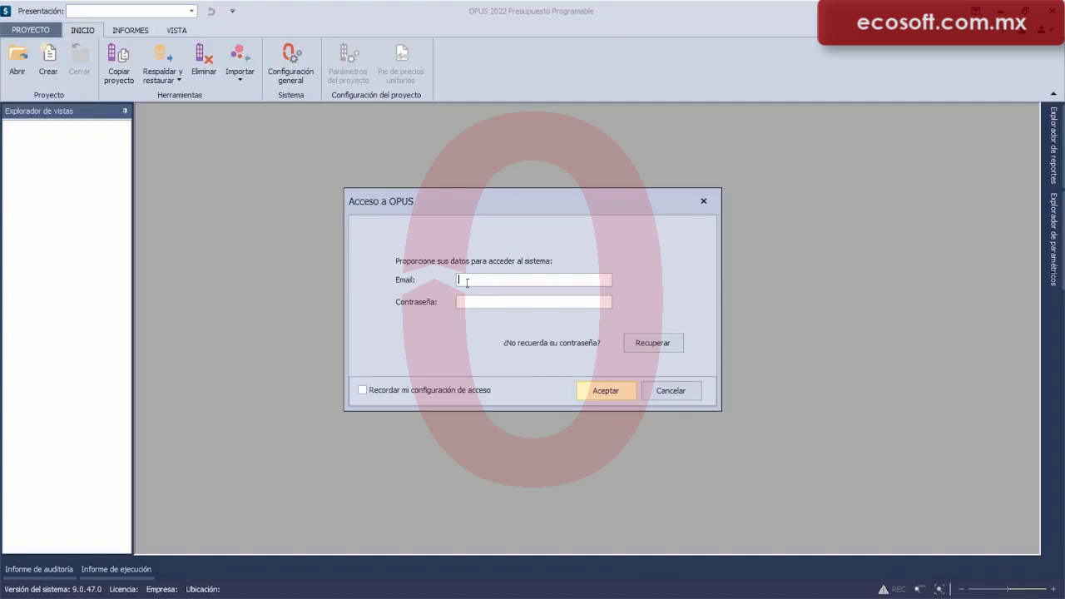
Step: Log in to OPUS with the account e-mail and password
text(m)
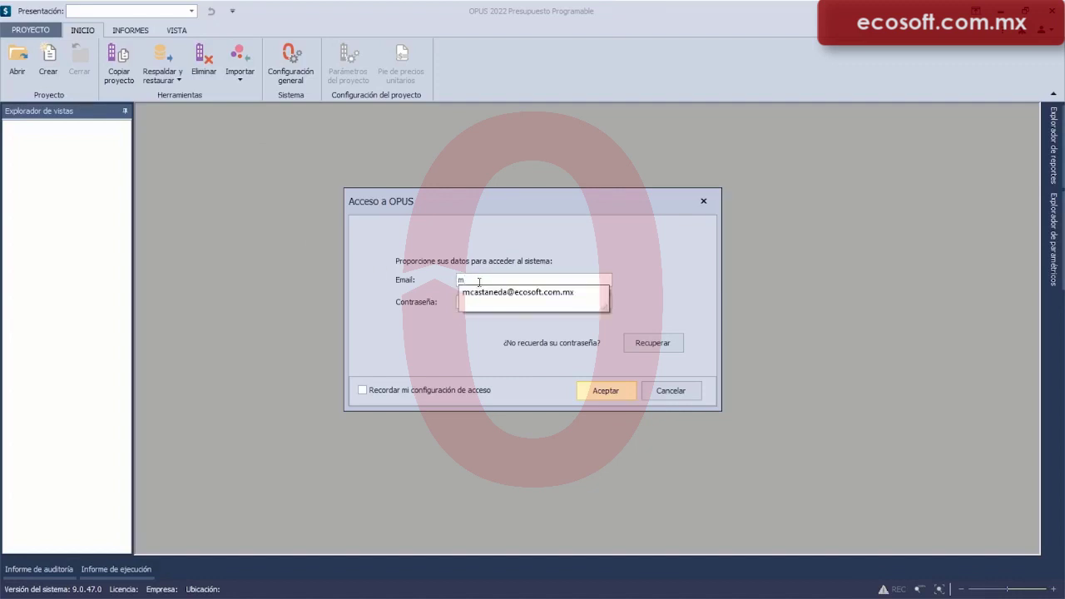
click(494, 297)
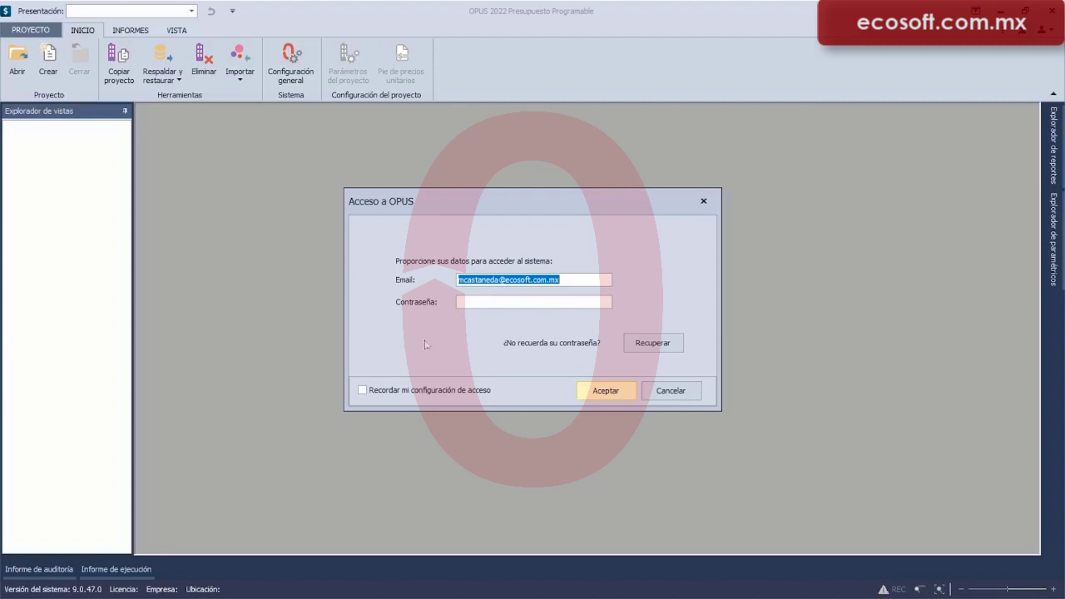
click(476, 301)
text(********)
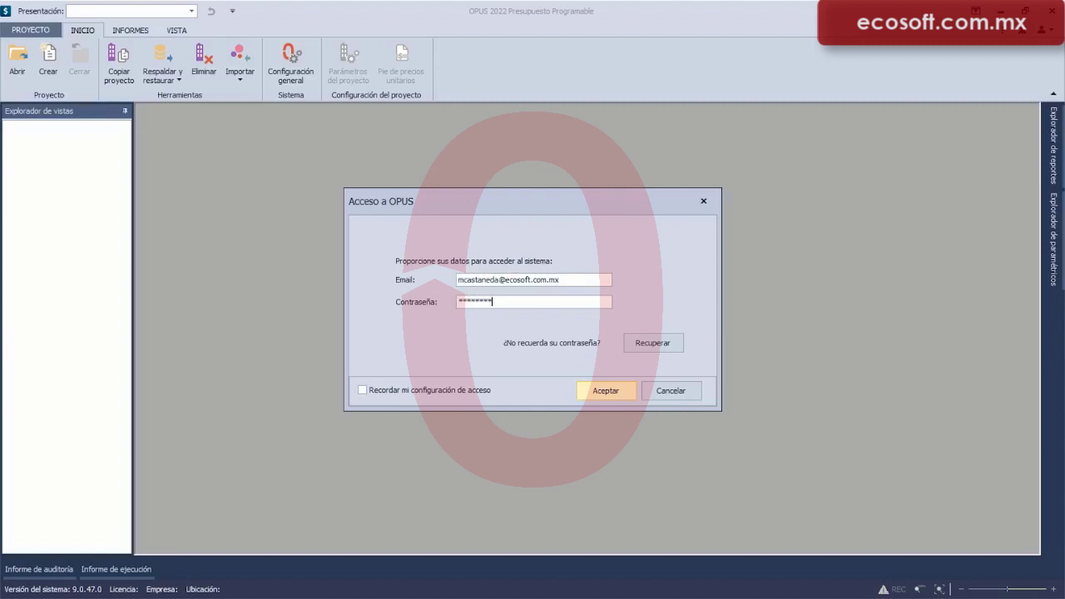
key(Return)
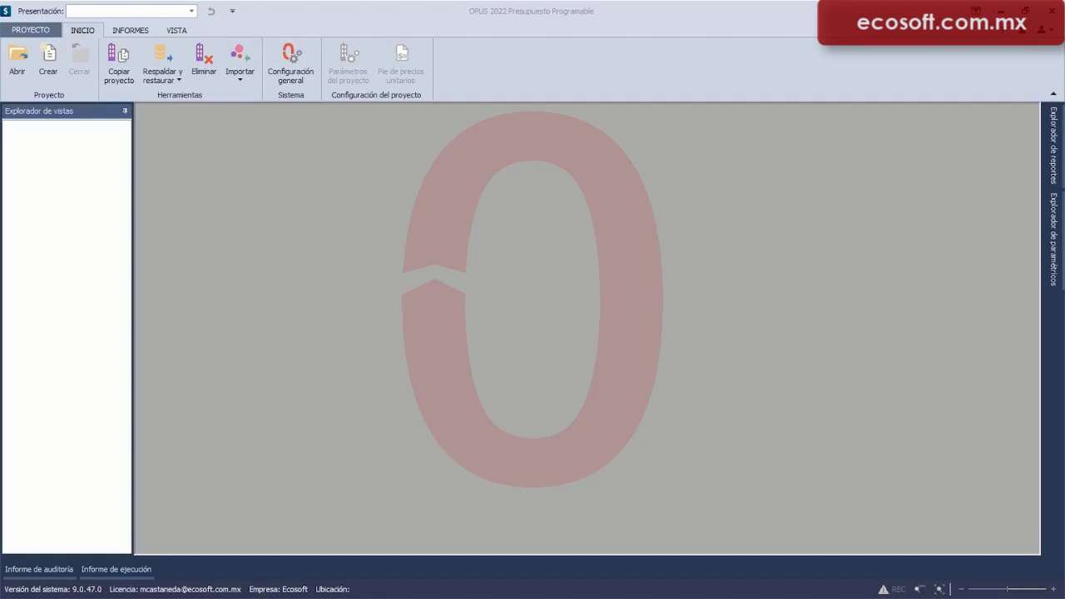
Step: Review the vacation-days reform article and the 2023 minimum wage increase page in the browser
drag(1064, 71, 476, 63)
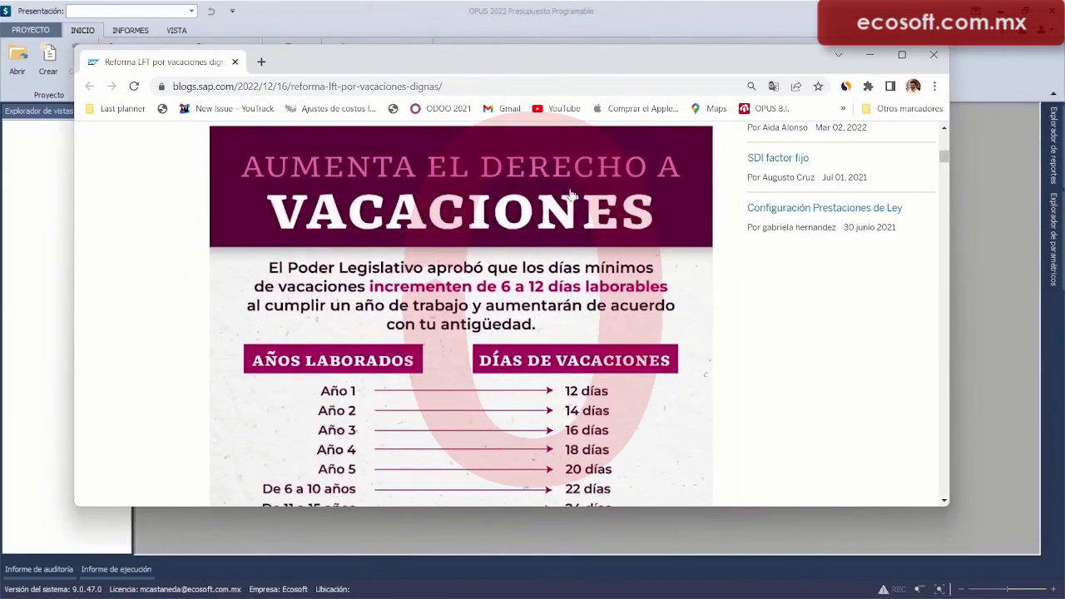
click(904, 55)
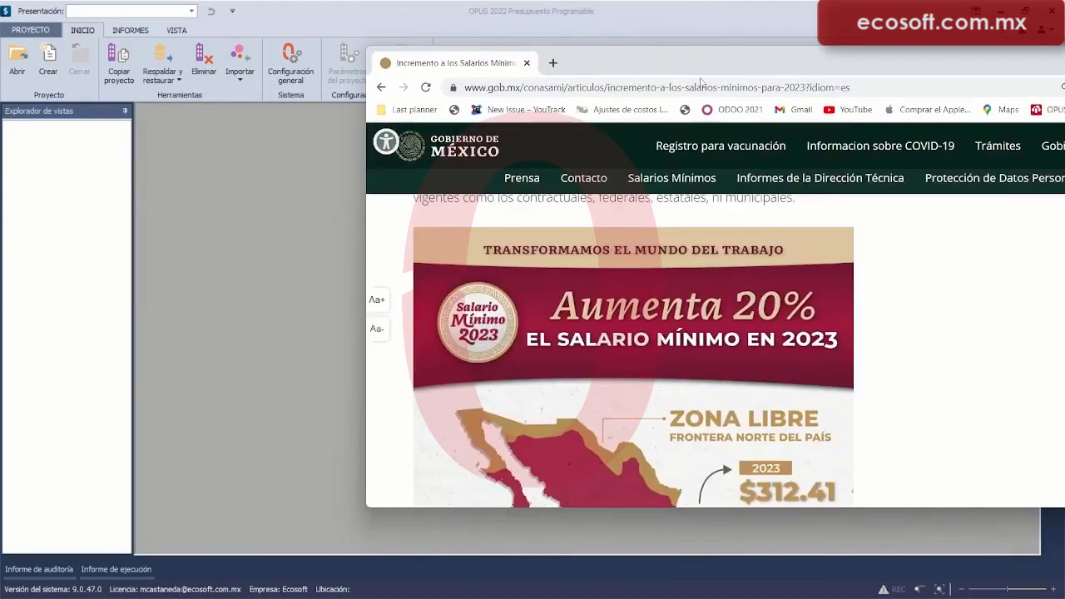
click(700, 87)
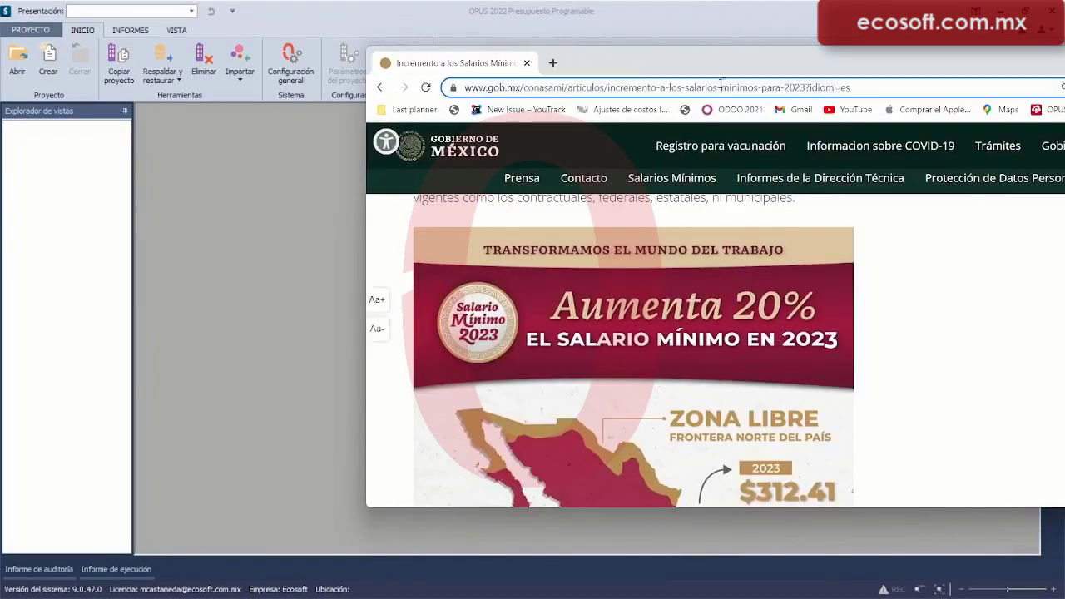
double_click(767, 86)
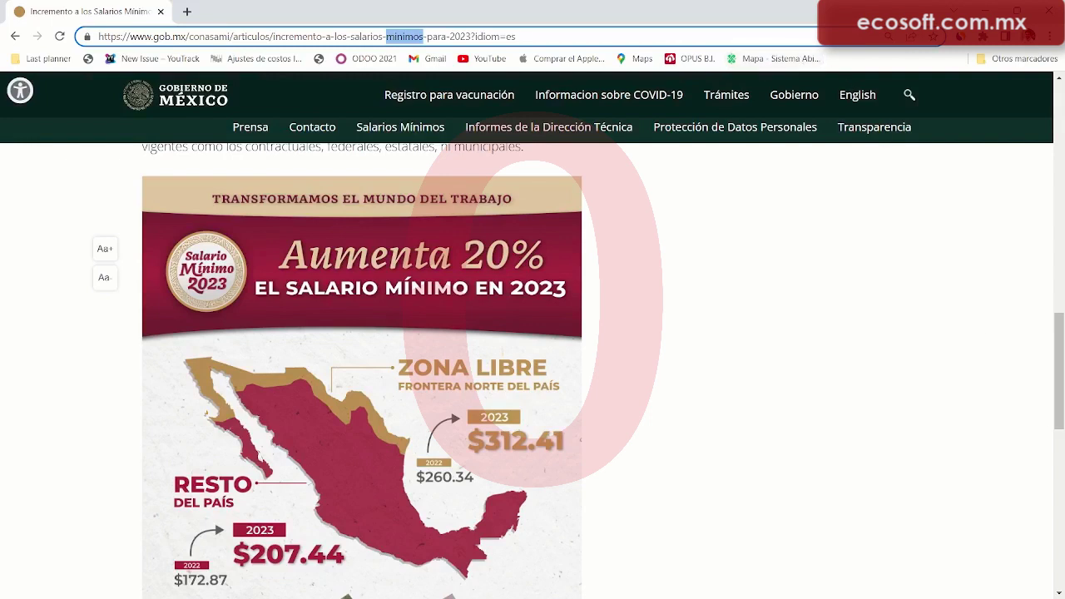
key(alt+Tab)
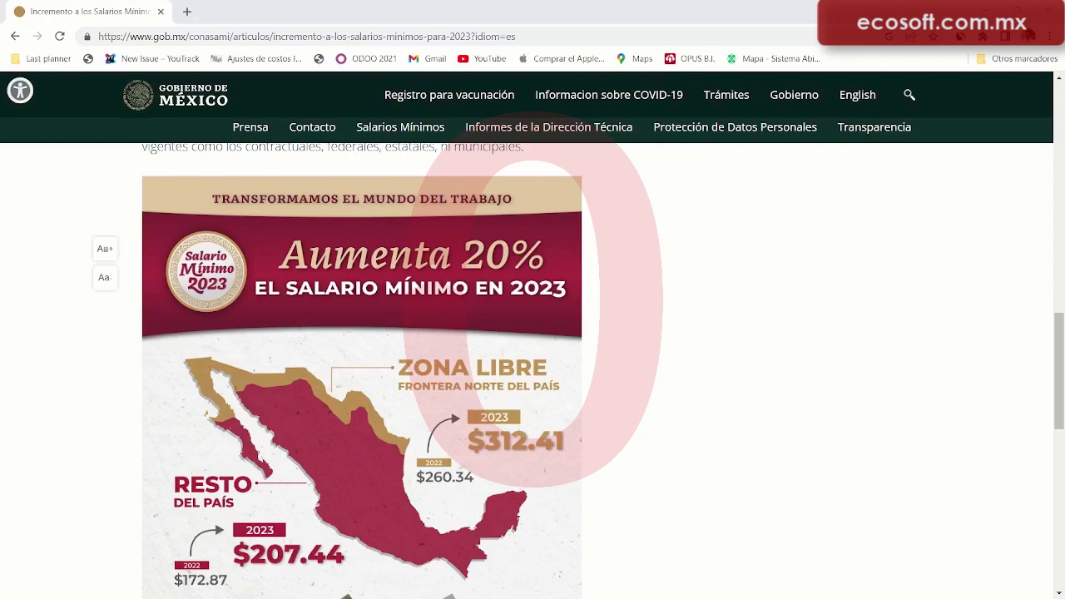
Step: Bring up the HolmesHR article on the UMA, dismiss its cookie notice and examine the daily, monthly and annual values
drag(1064, 104, 765, 75)
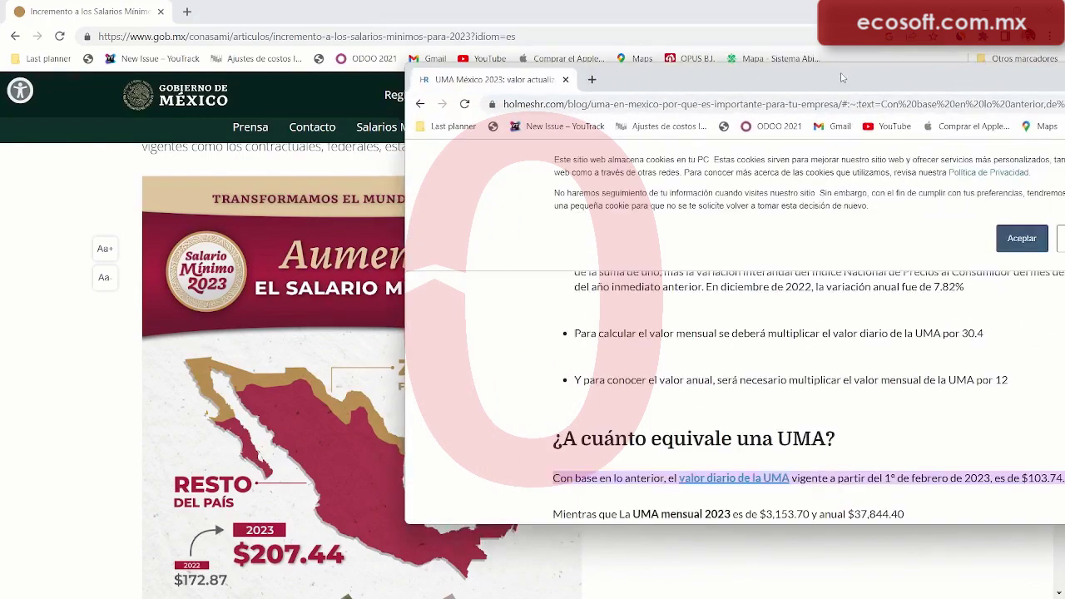
double_click(842, 77)
click(717, 173)
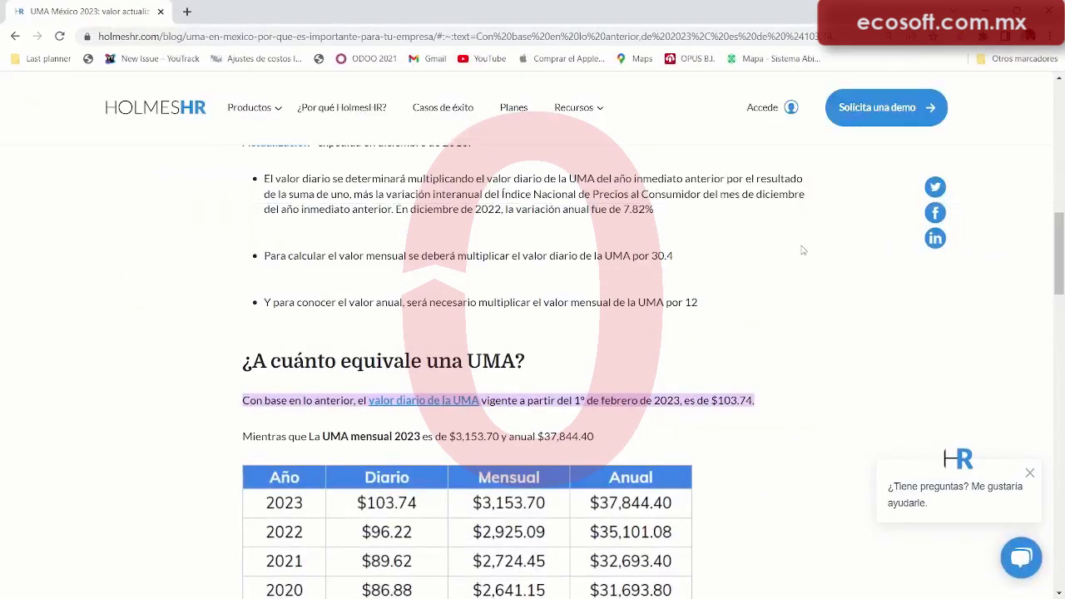
scroll(803, 250, down, 4)
scroll(806, 237, up, 1)
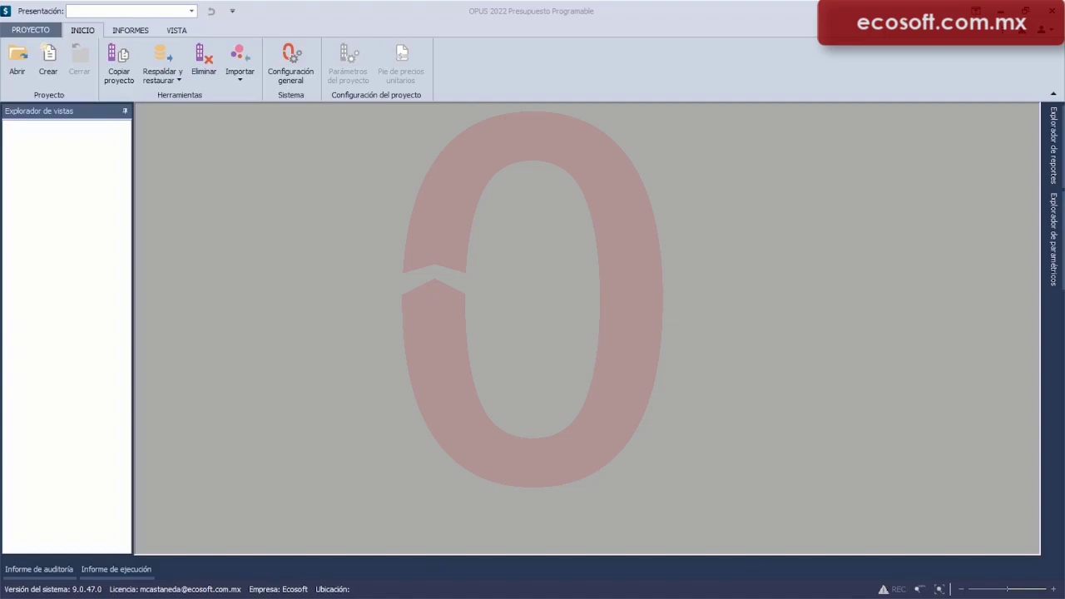
Step: Bring up Nota_Reforma_de_Pensiones_VFF.pdf and examine the social quota tables and the employer quota table by base salary
drag(1046, 74, 487, 103)
double_click(722, 105)
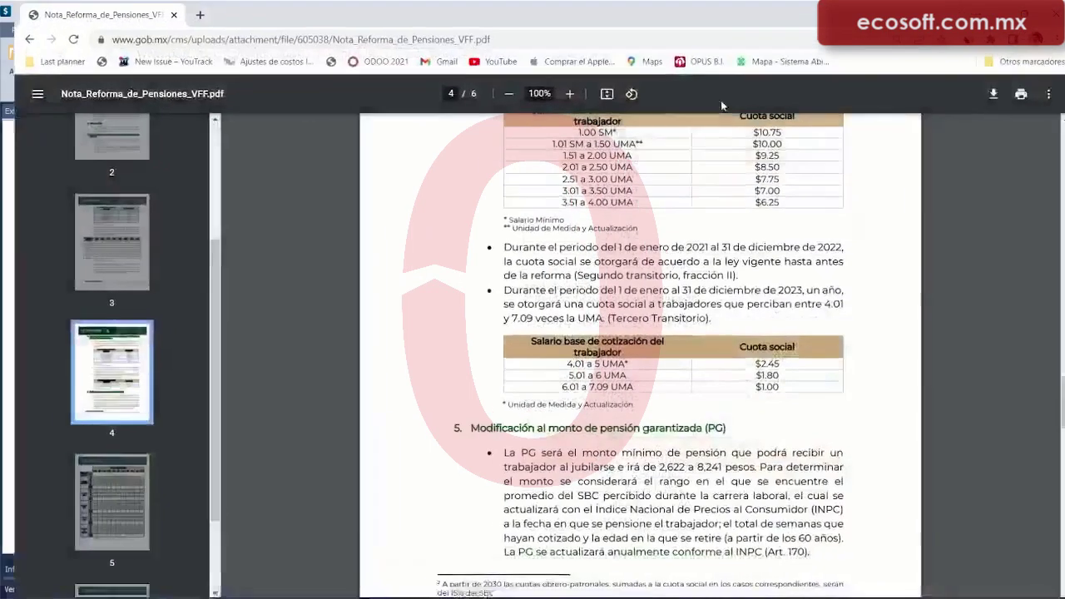
scroll(760, 233, up, 5)
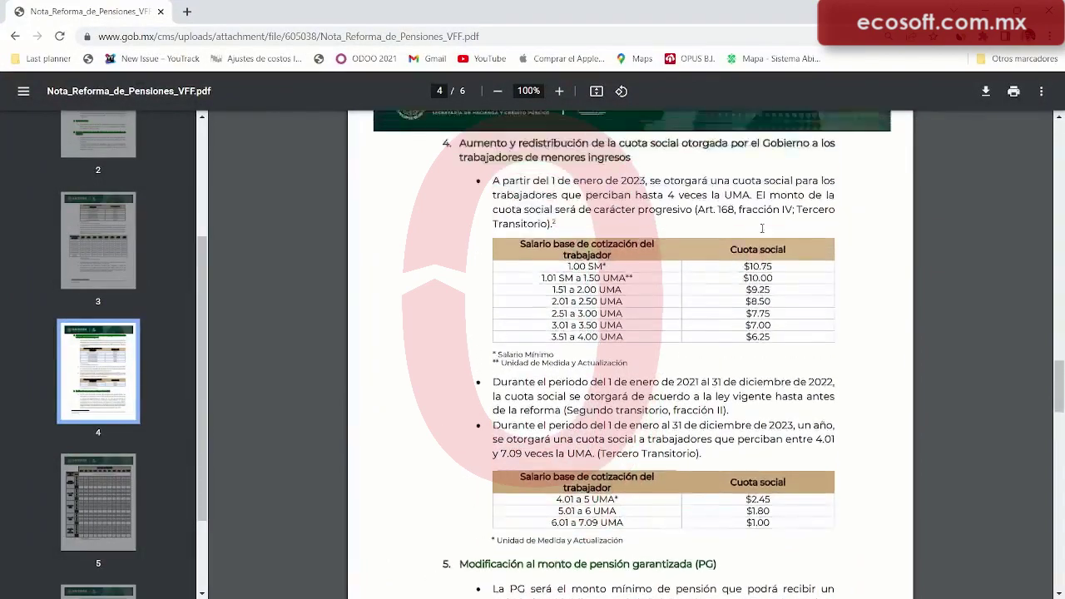
scroll(761, 228, up, 5)
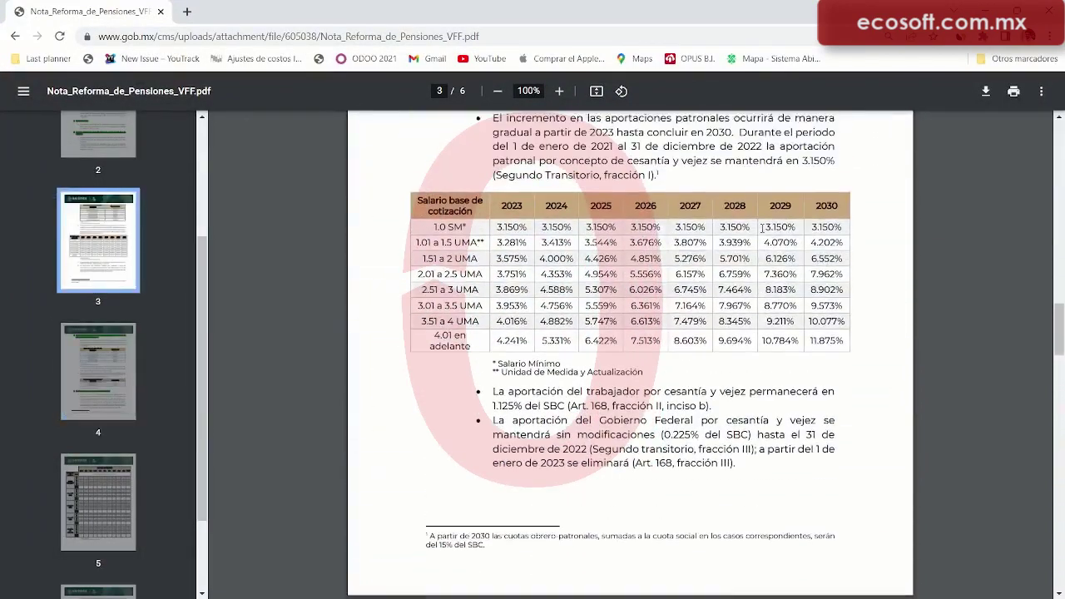
scroll(764, 232, up, 1)
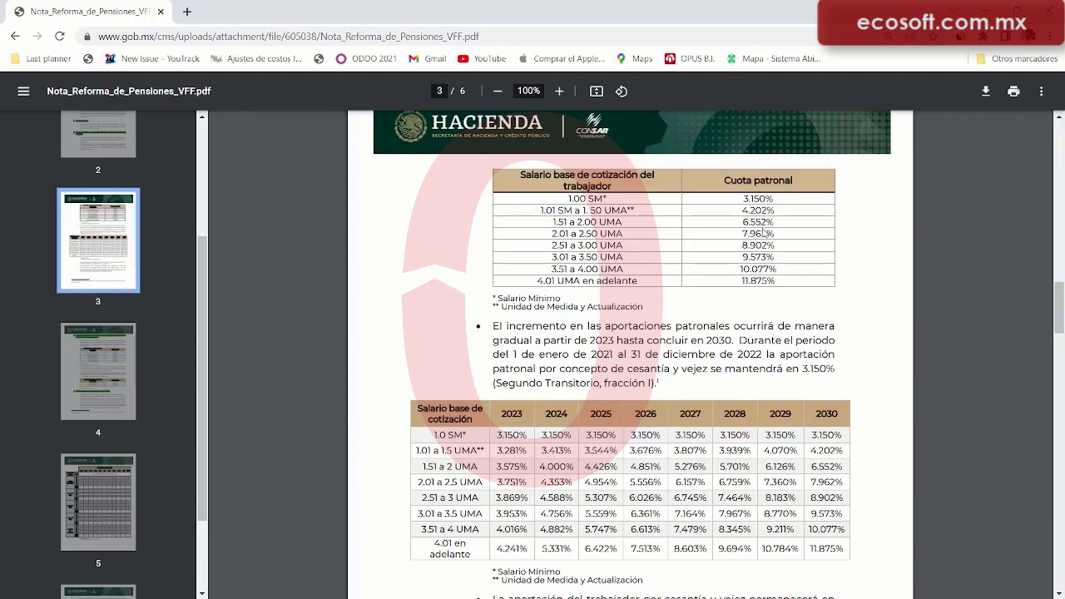
drag(784, 209, 761, 200)
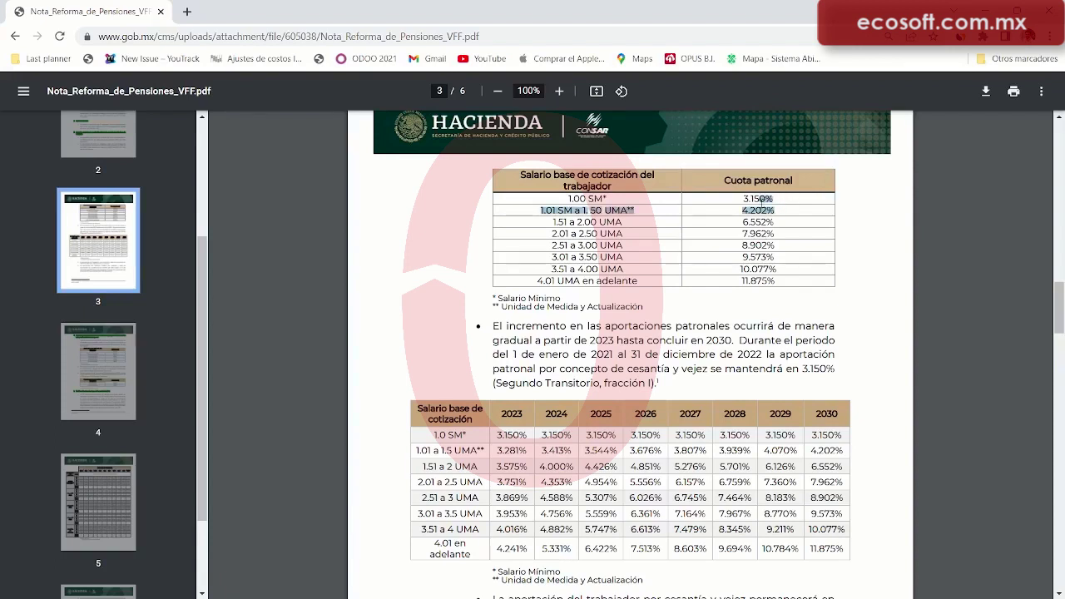
click(762, 200)
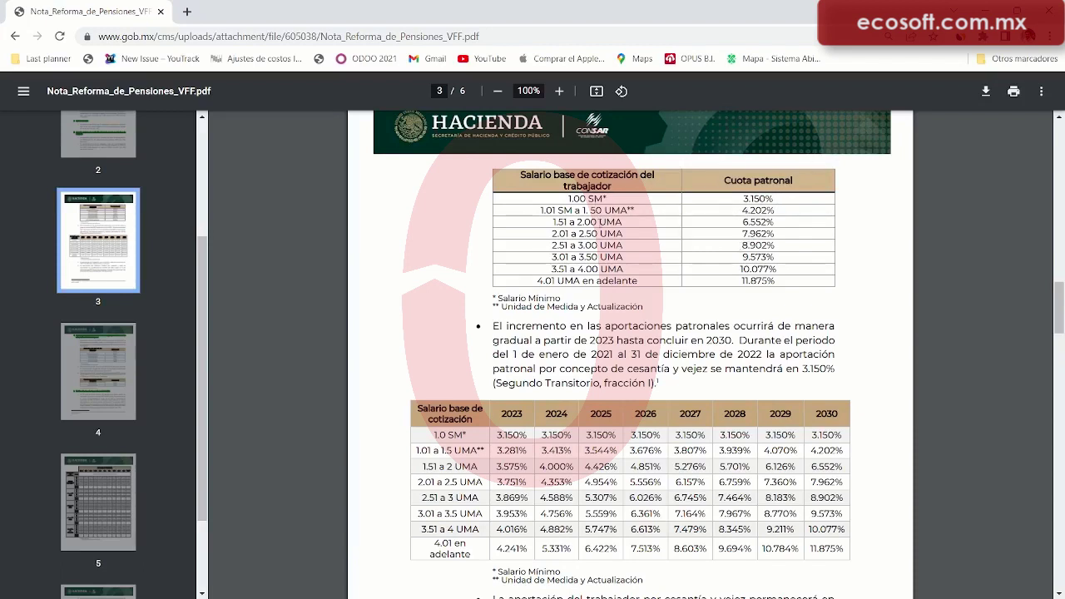
Step: Highlight the Salario Mínimo footnote and examine the table of gradual employer contributions from 2023 to 2030
drag(562, 298, 485, 292)
scroll(721, 267, down, 1)
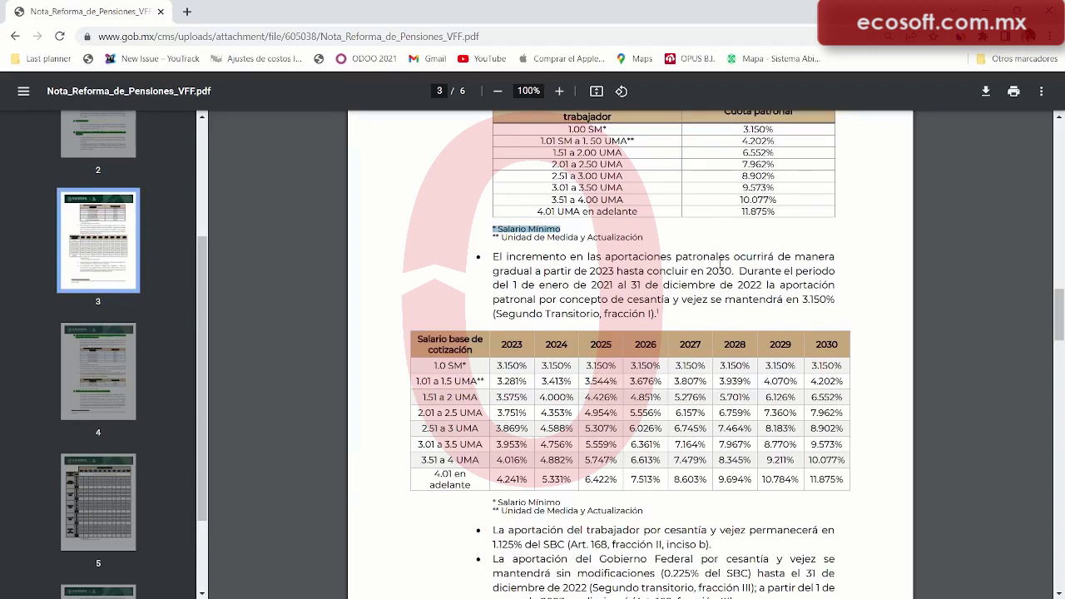
scroll(720, 260, down, 2)
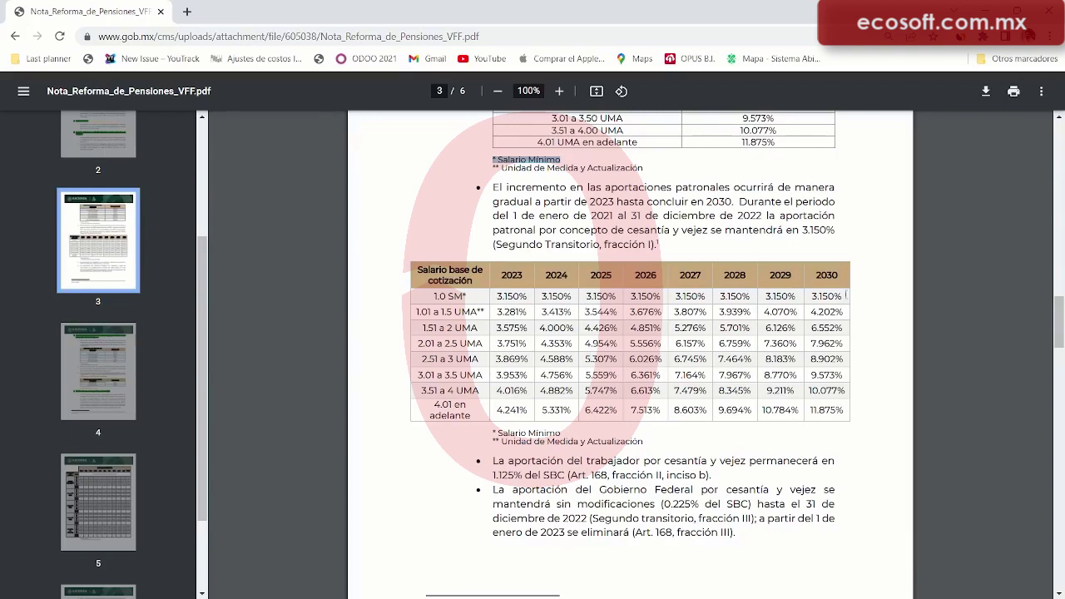
Step: Go through the reform PDF's cover, the decree summary on page 2 and the contribution tables on page 3
scroll(118, 237, up, 3)
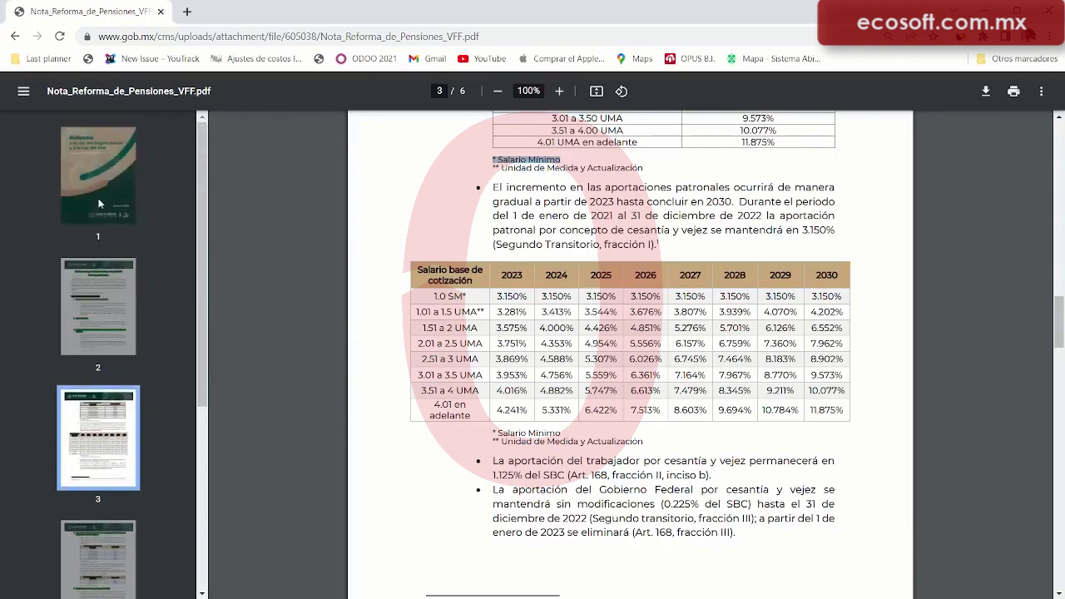
click(98, 203)
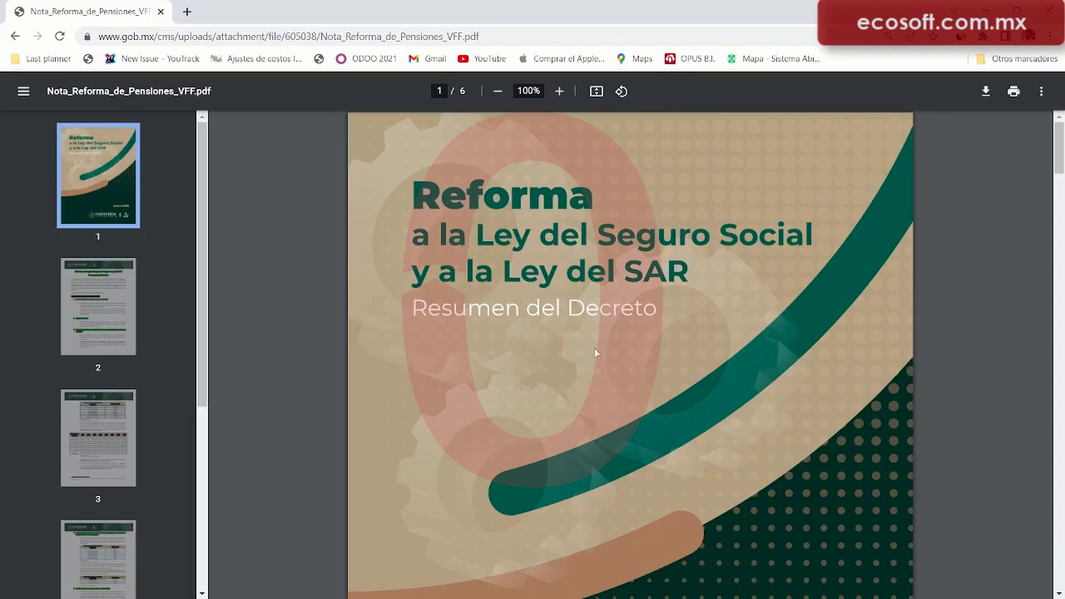
click(98, 306)
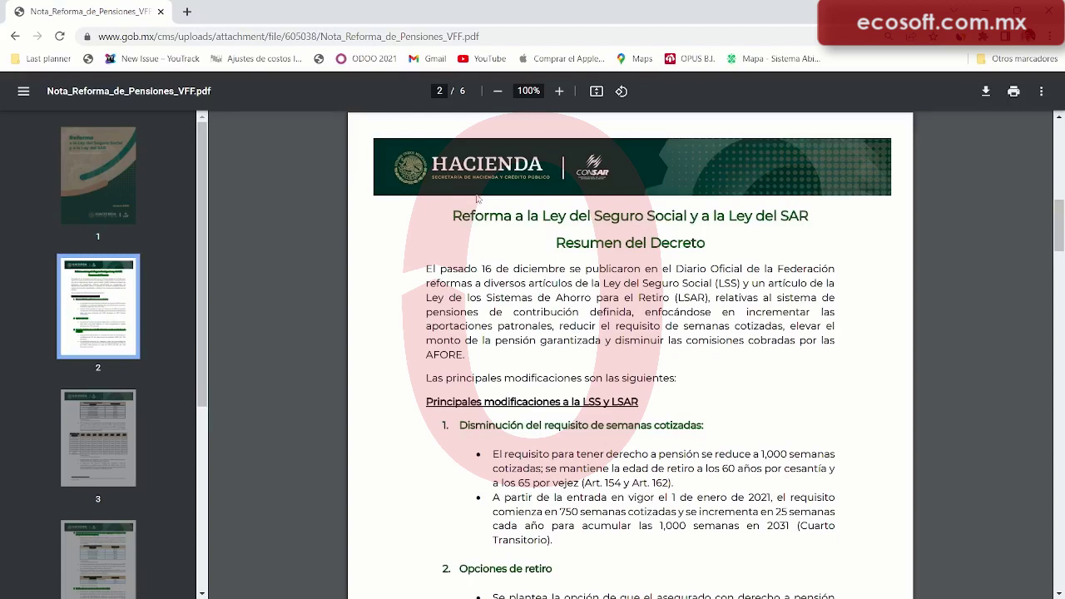
click(114, 441)
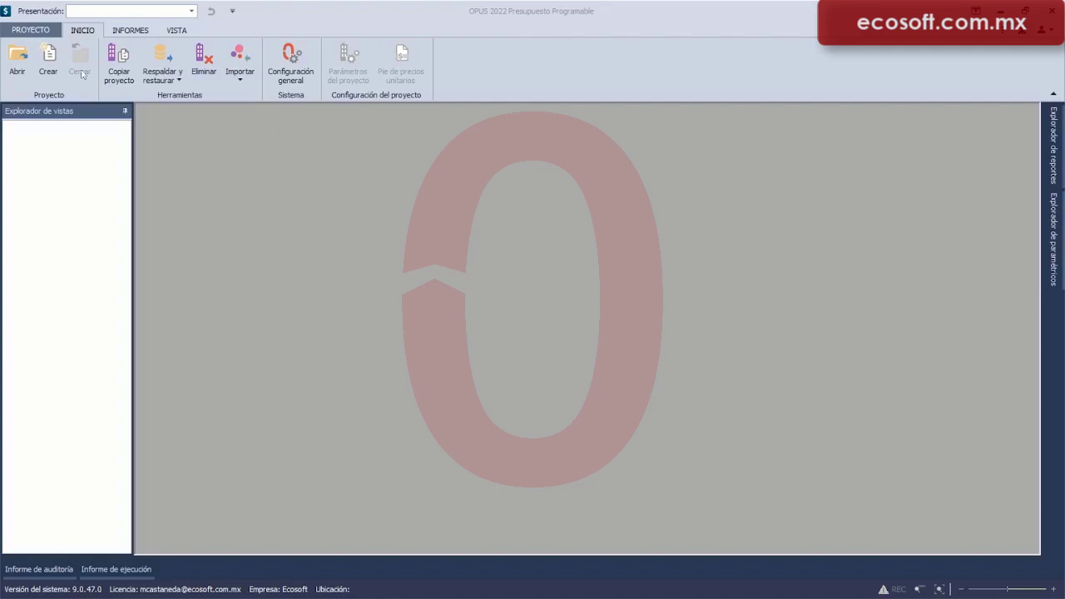
Step: Create a project named "Obra nueva" in OPUS in the default projects folder
click(46, 62)
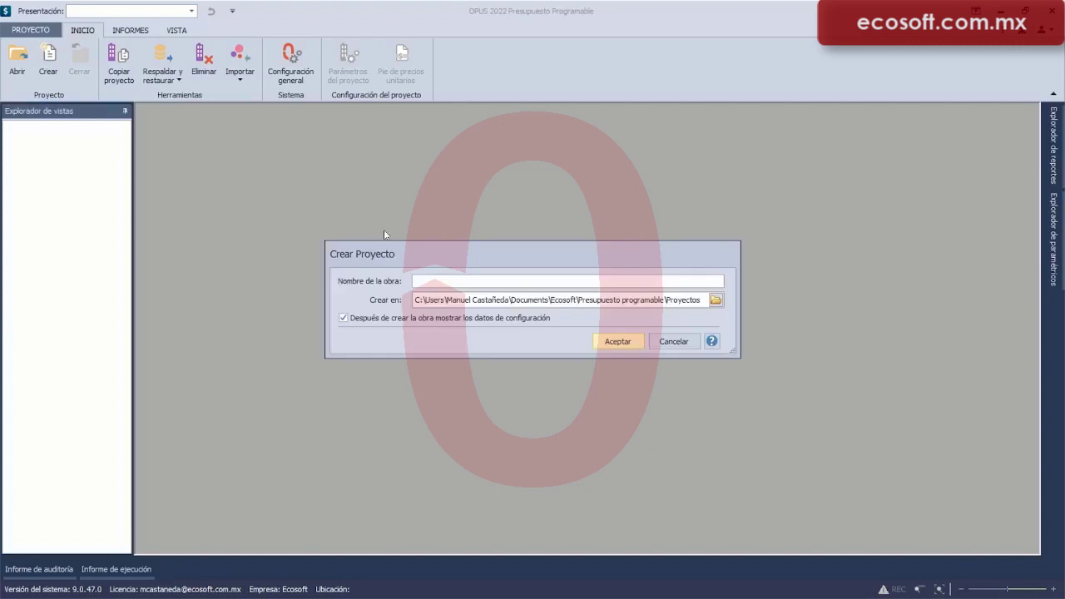
text(Obra nueva)
key(Return)
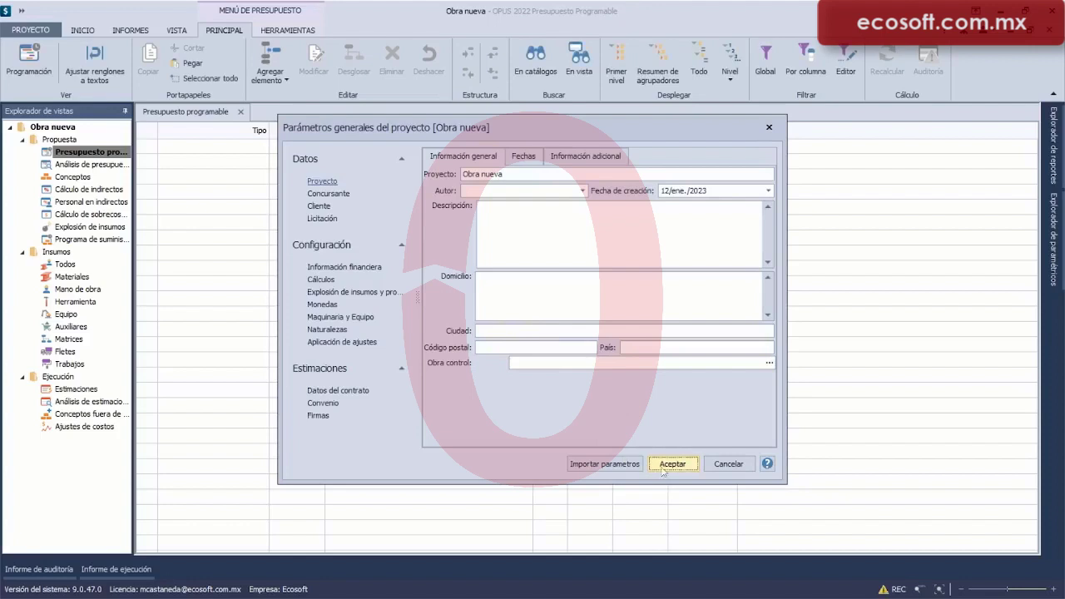
Step: Open the Mano de obra catalog and edit the Excel book of the JOR8HR FSR category in a maximized window
click(81, 293)
double_click(81, 292)
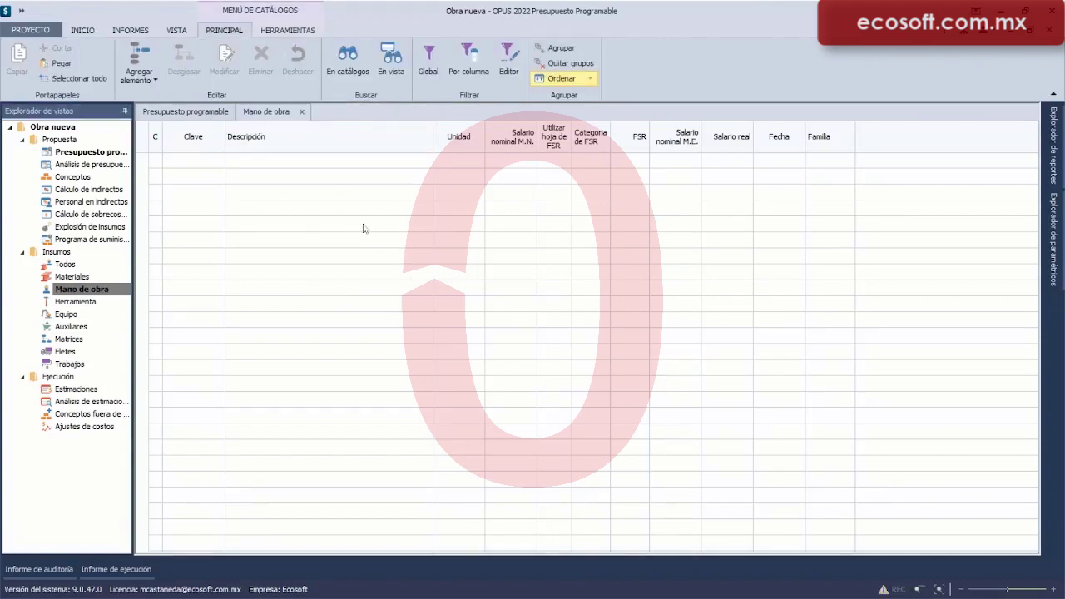
click(293, 34)
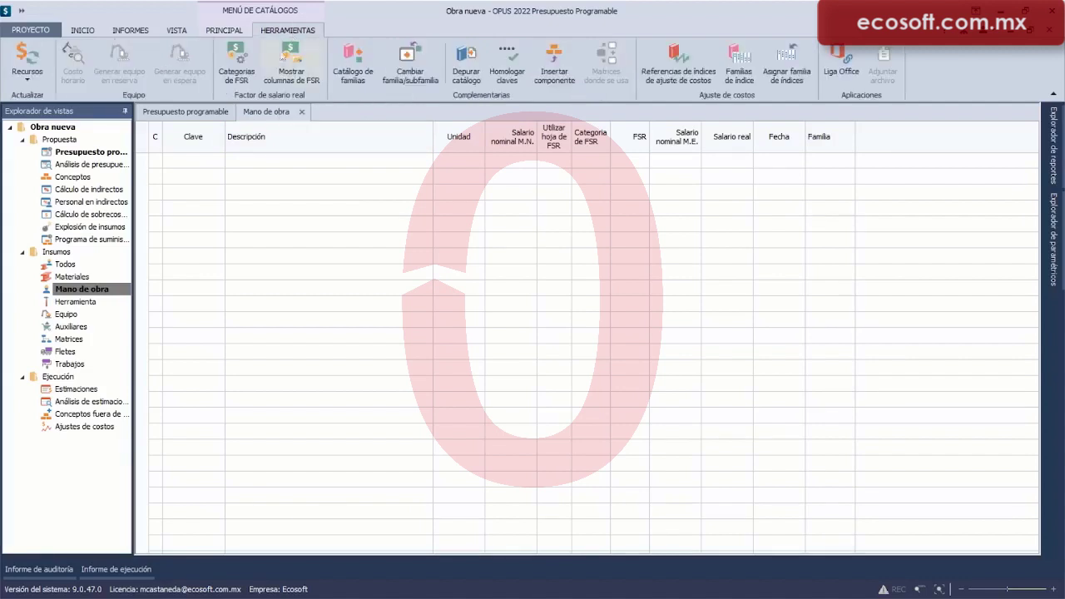
click(238, 75)
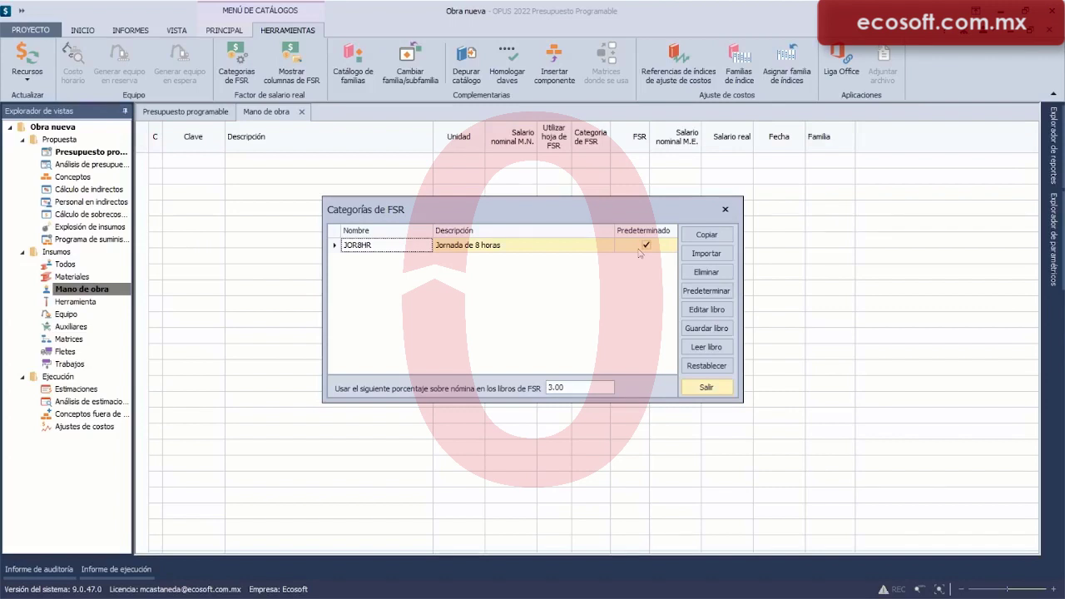
click(701, 312)
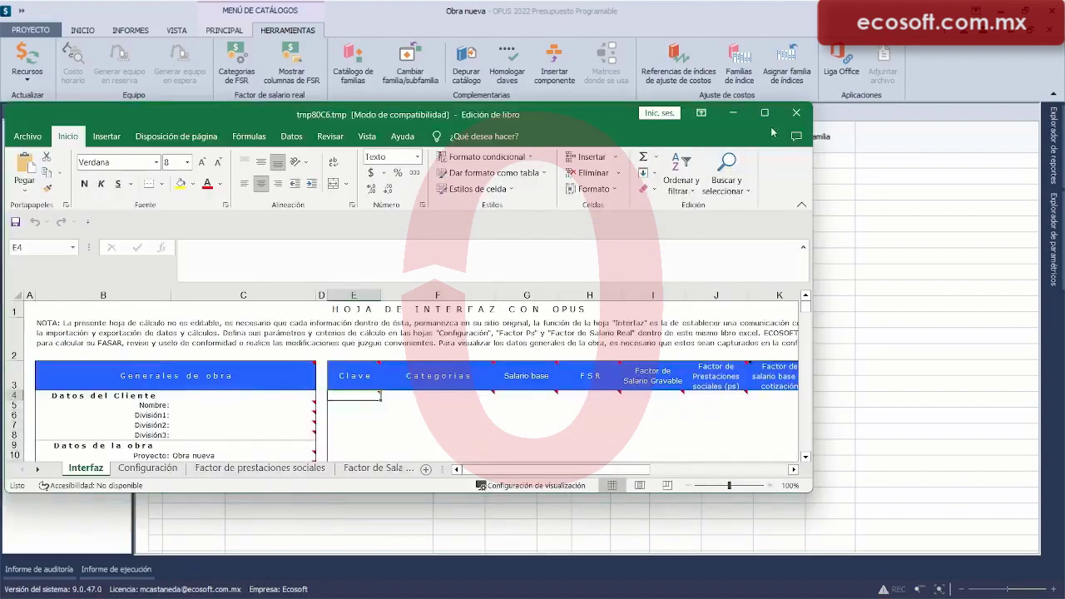
click(765, 113)
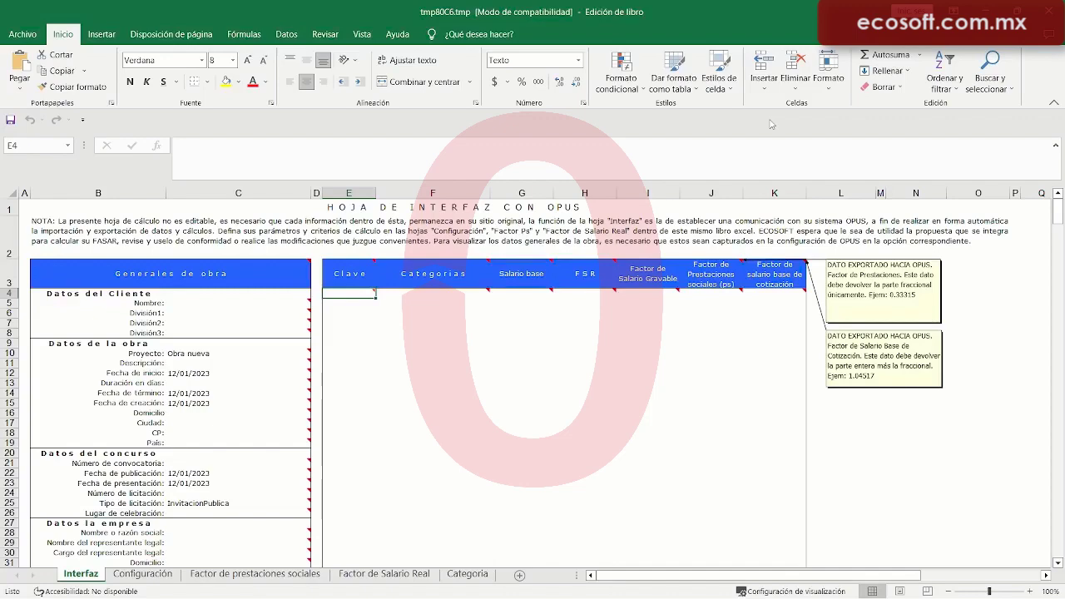
Step: On the Configuración sheet, set the weekly rest days (Descanso semanal, domingos) to 53
click(143, 574)
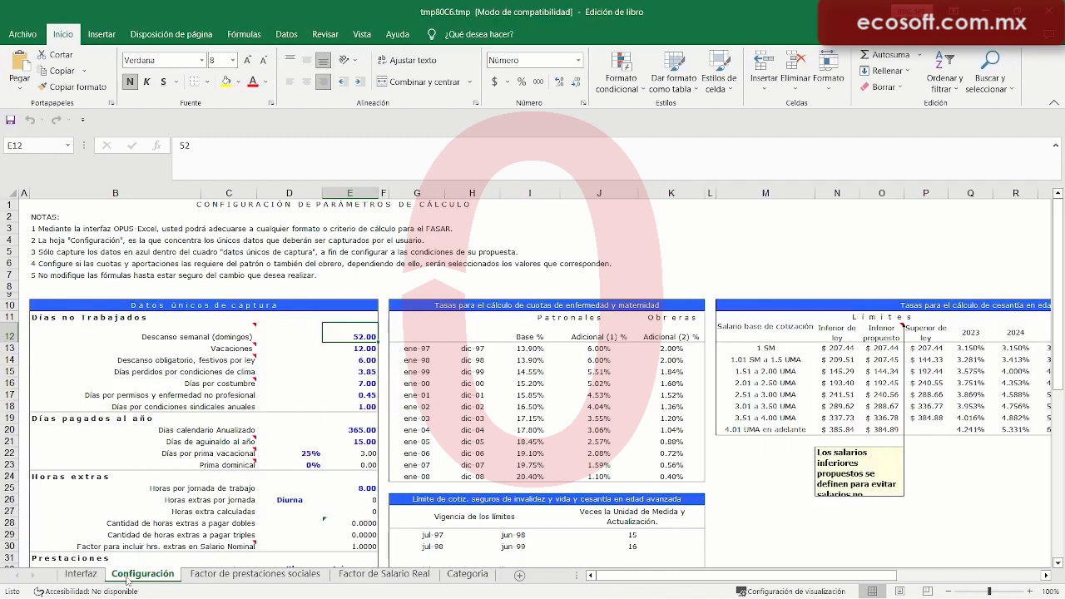
scroll(313, 379, down, 1)
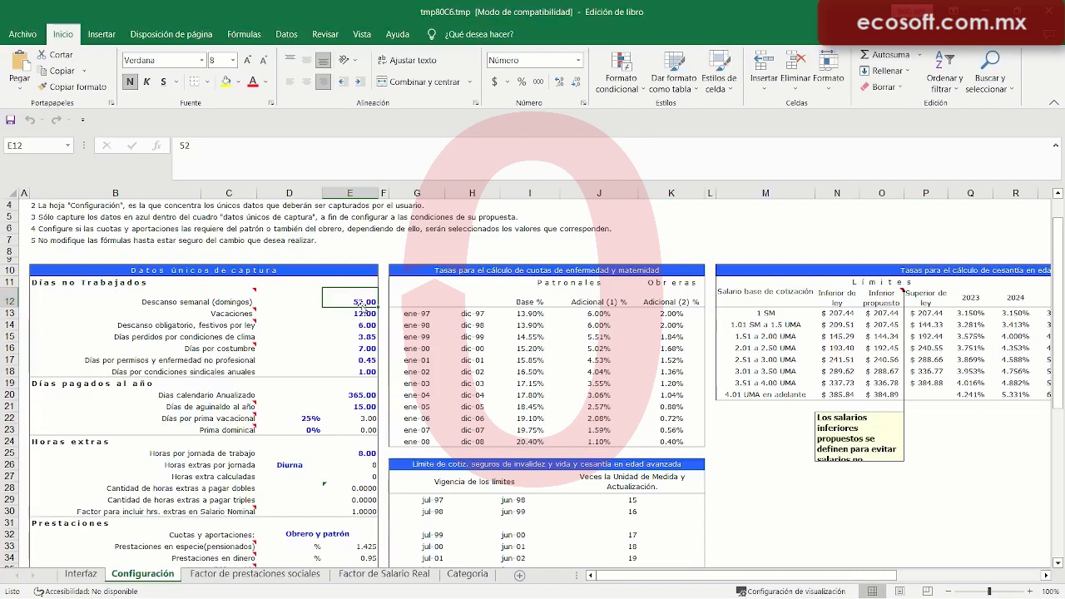
text(5)
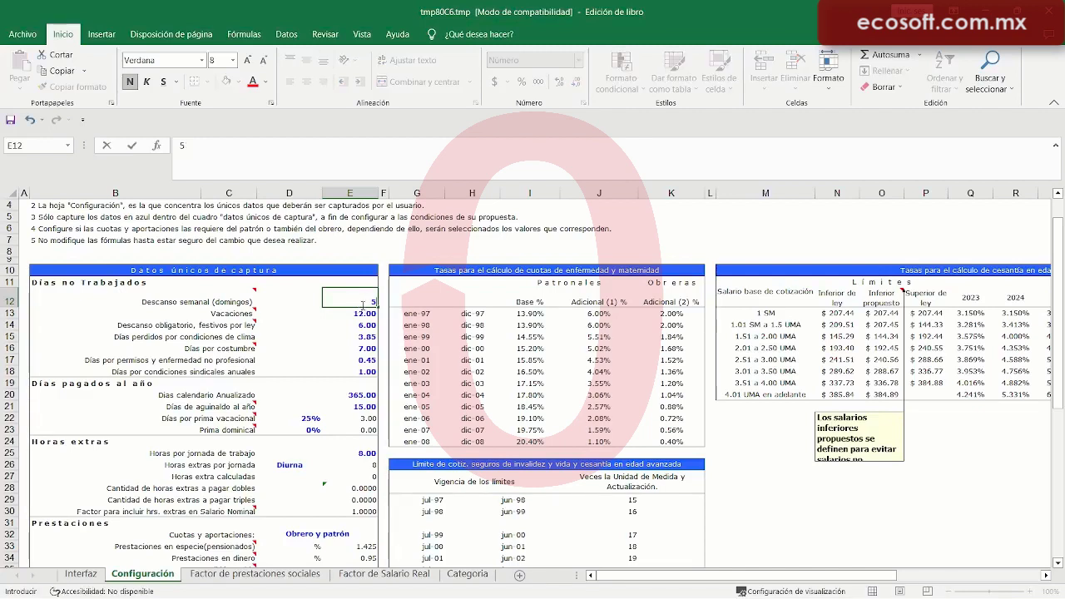
text(3)
key(Return)
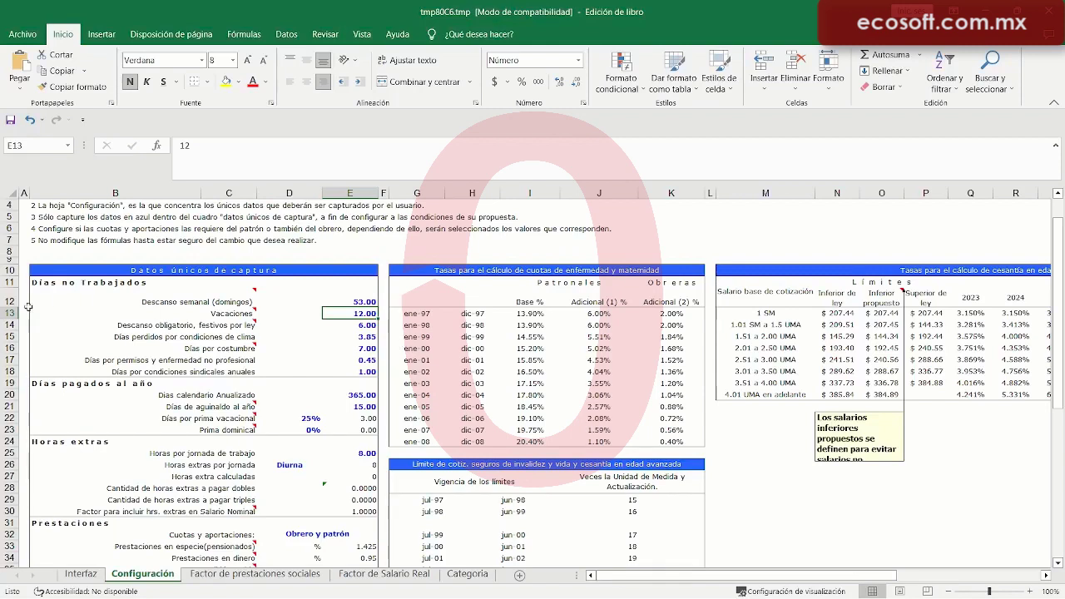
Step: Set the mandatory legal holidays (Descanso obligatorio, festivos por ley) to 5 and select the Vacaciones days value
mouse_move(225, 314)
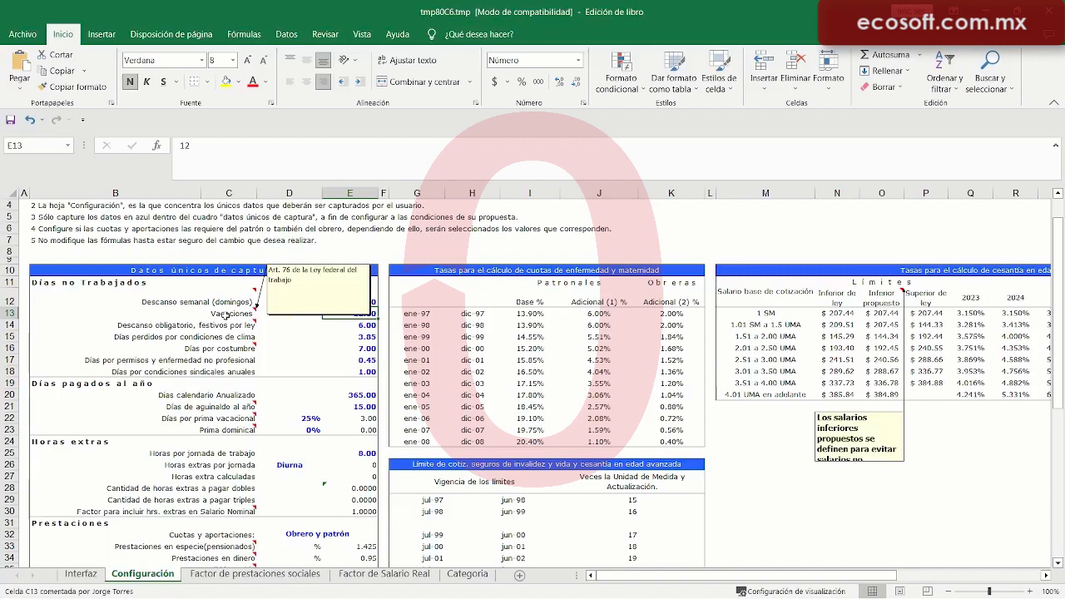
click(367, 330)
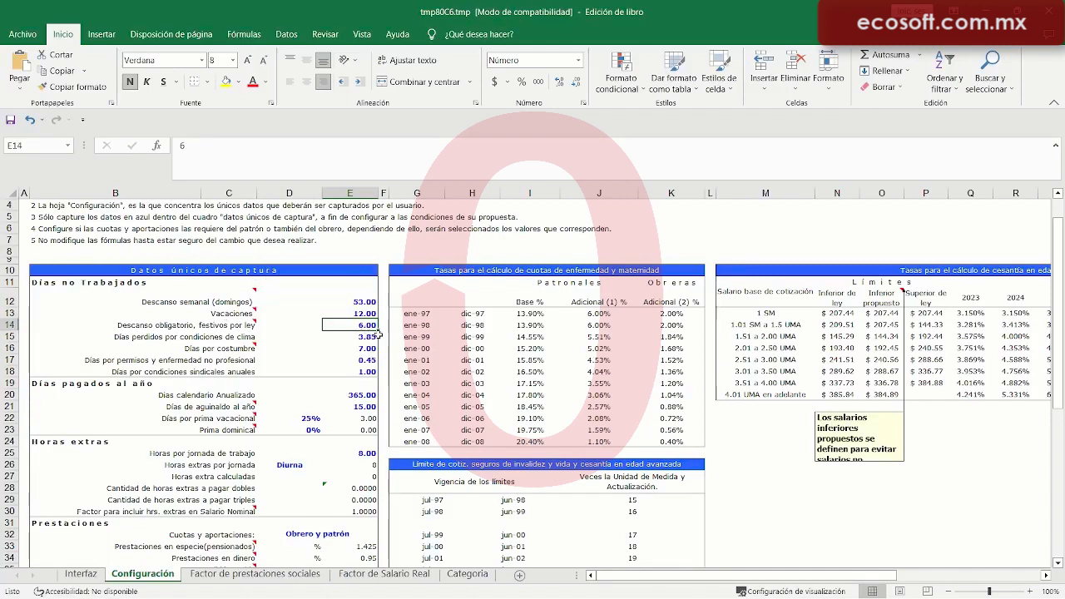
text(5)
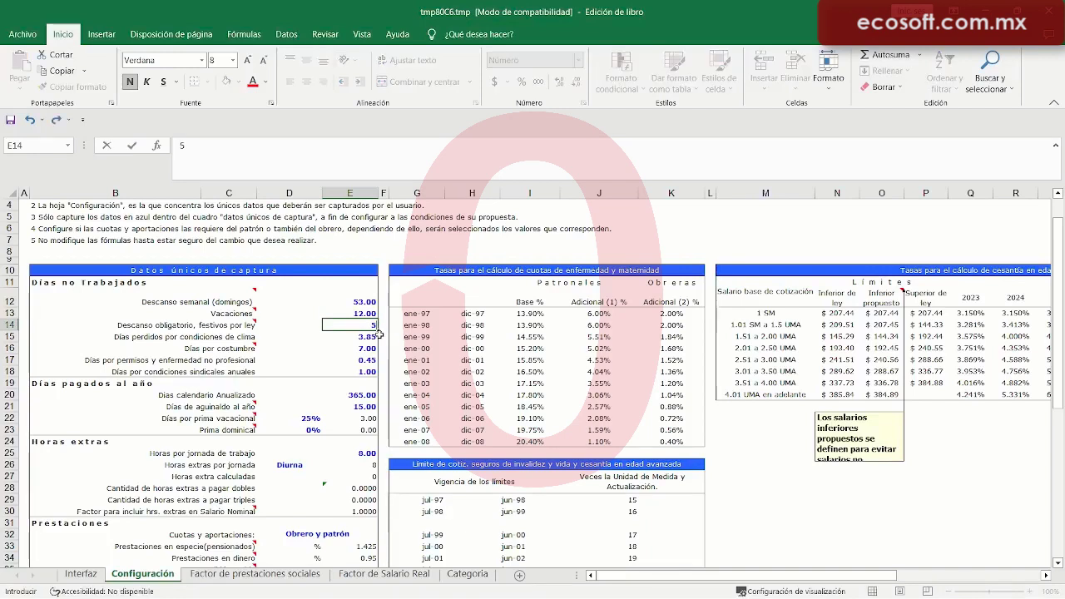
key(Return)
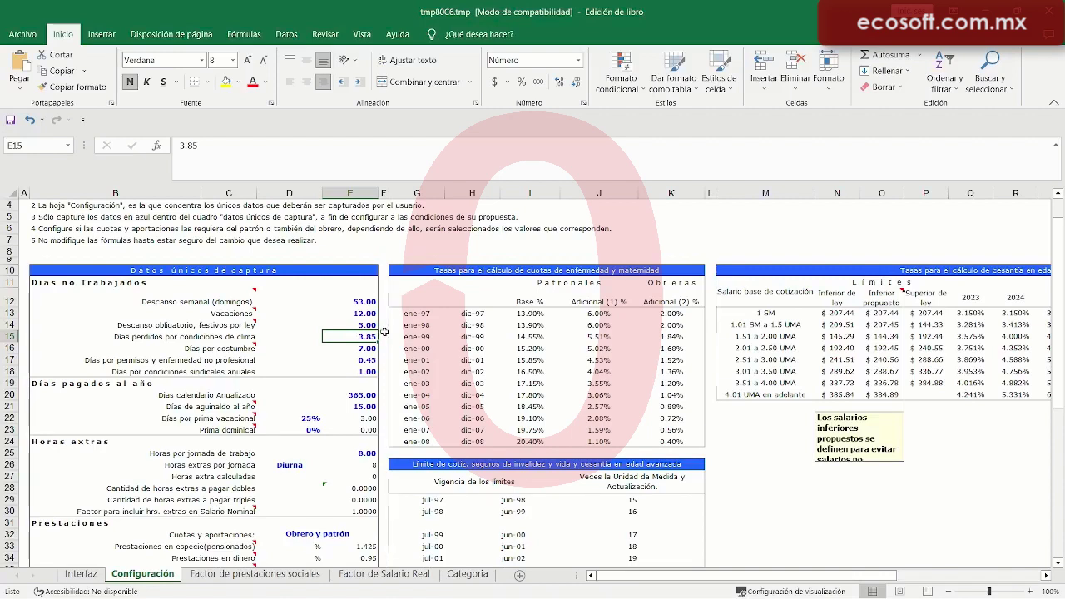
scroll(337, 341, down, 1)
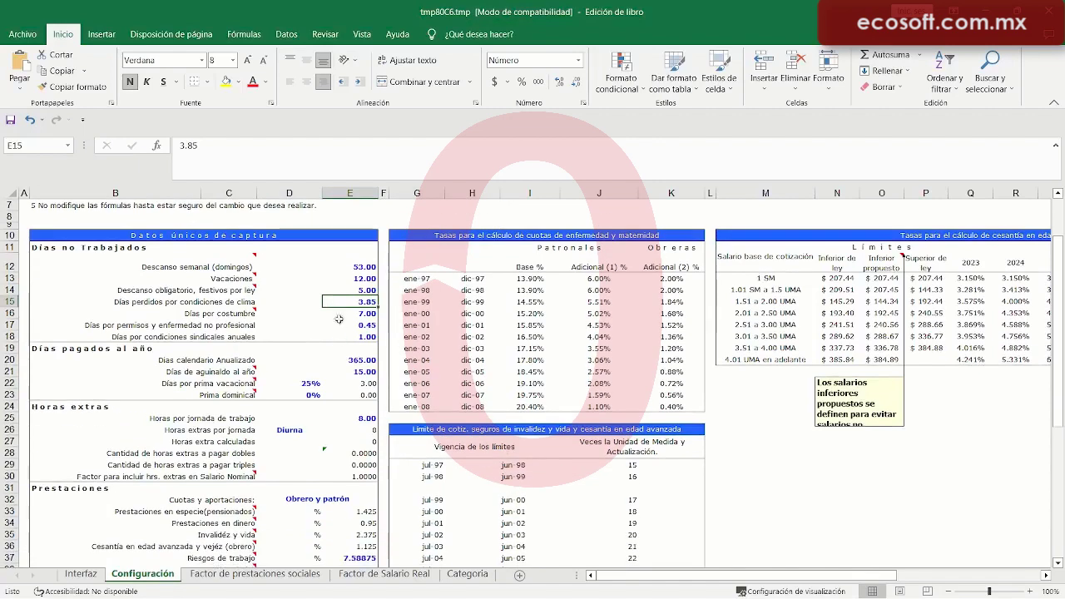
click(331, 278)
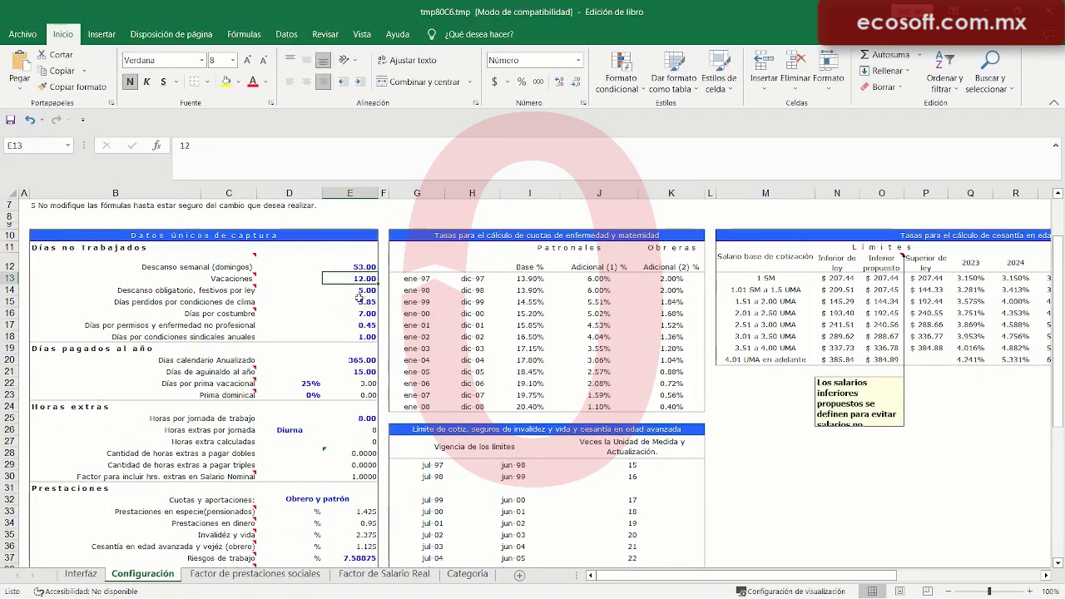
Step: Move the comment about the minimum cesantía rate for the SMG down, clear of the Cálculo horas extra table
scroll(368, 291, down, 2)
scroll(369, 291, down, 3)
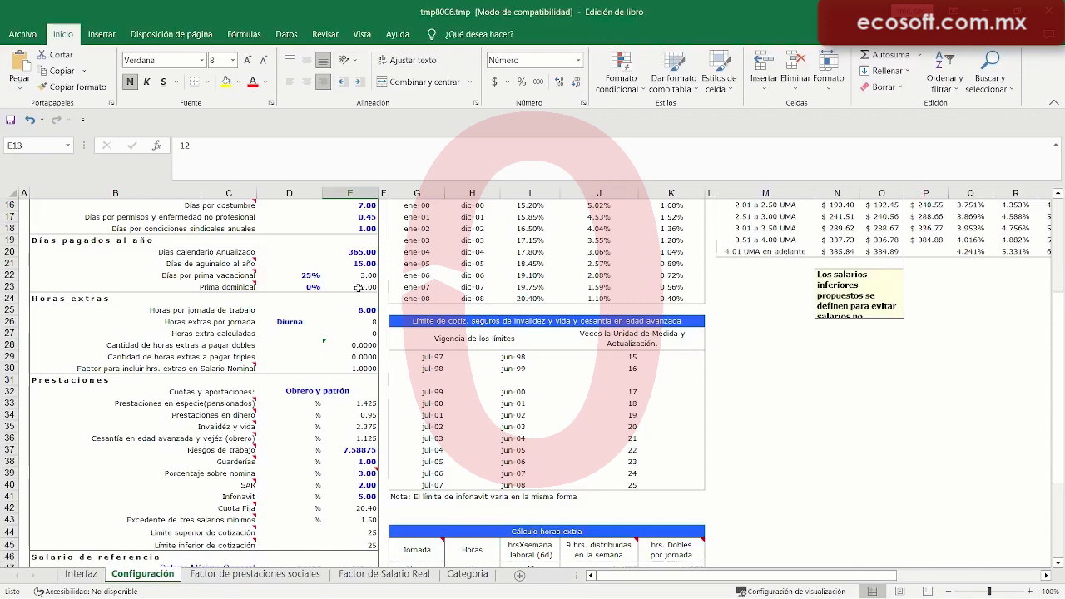
scroll(366, 390, down, 3)
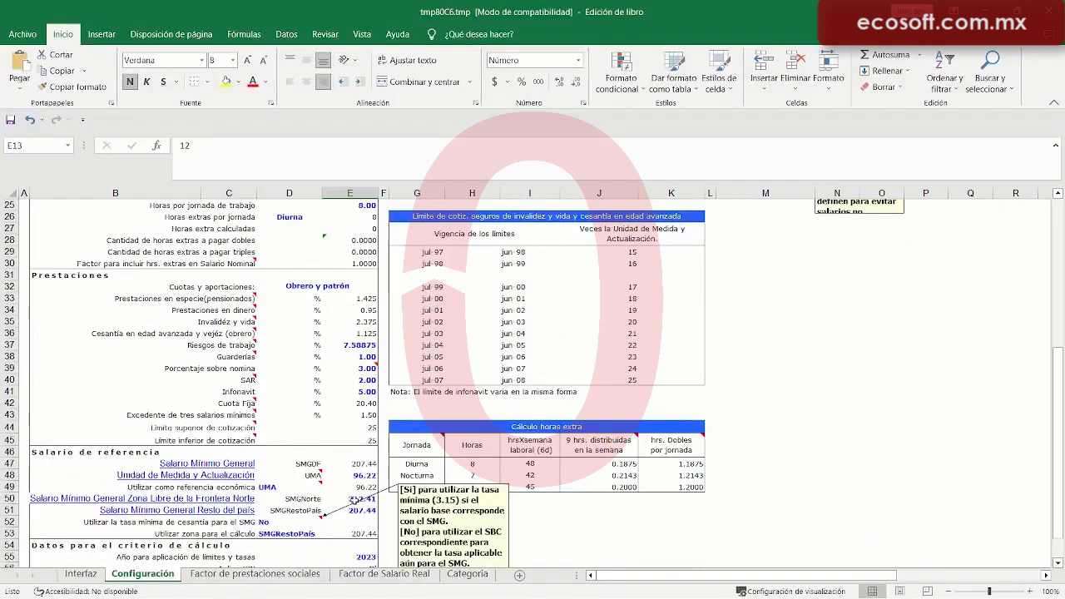
click(362, 500)
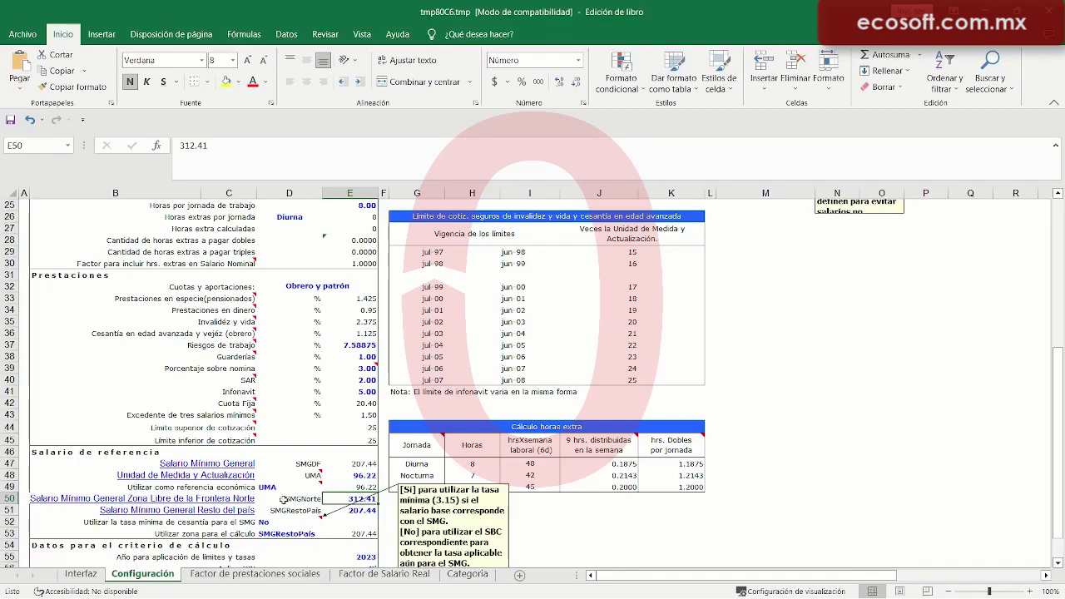
scroll(425, 447, down, 2)
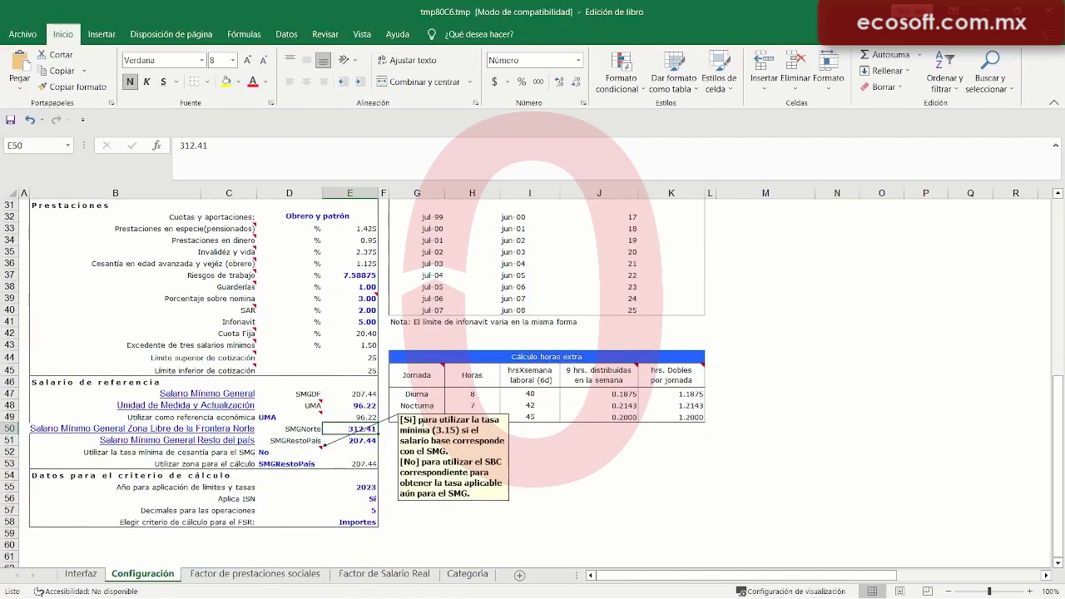
click(425, 414)
drag(420, 419, 430, 464)
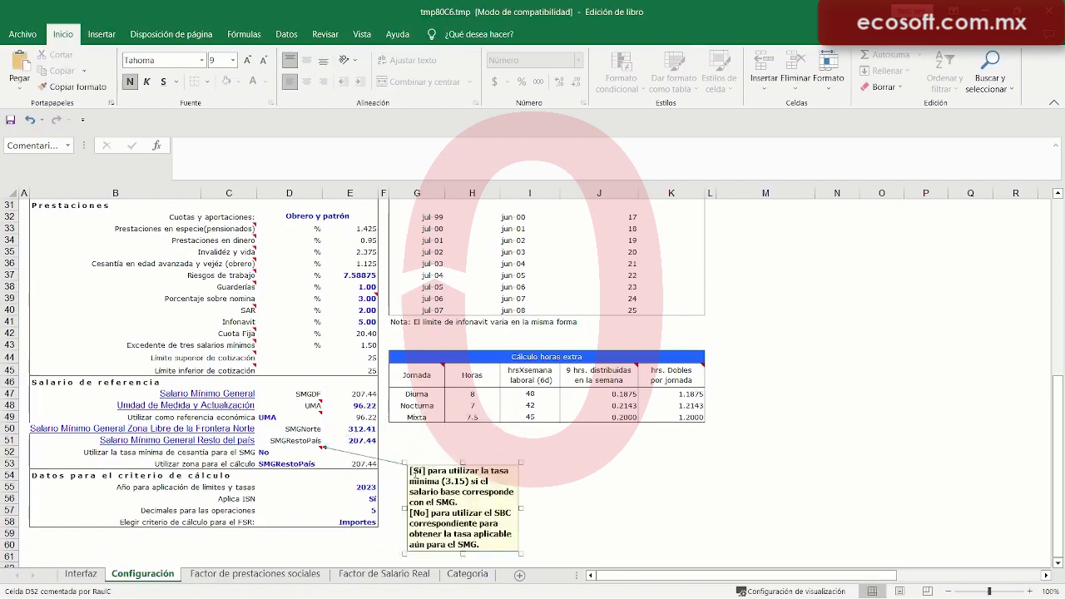
Step: Check the SMGNorte and SMGRestoPaís minimum wages and set the Unidad de Medida y Actualización (UMA) to 103.74
click(355, 429)
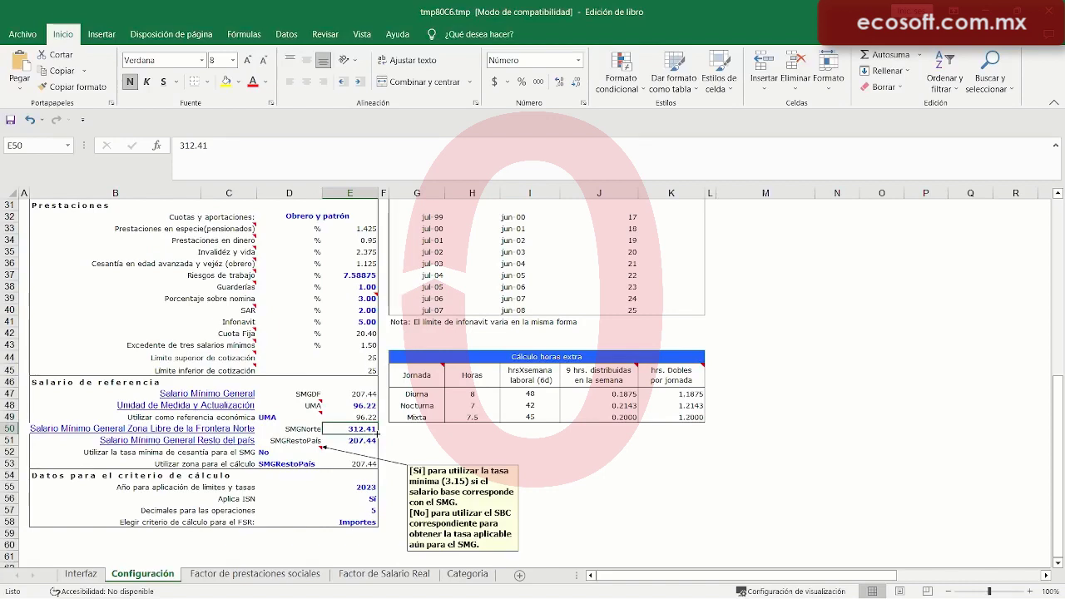
click(344, 443)
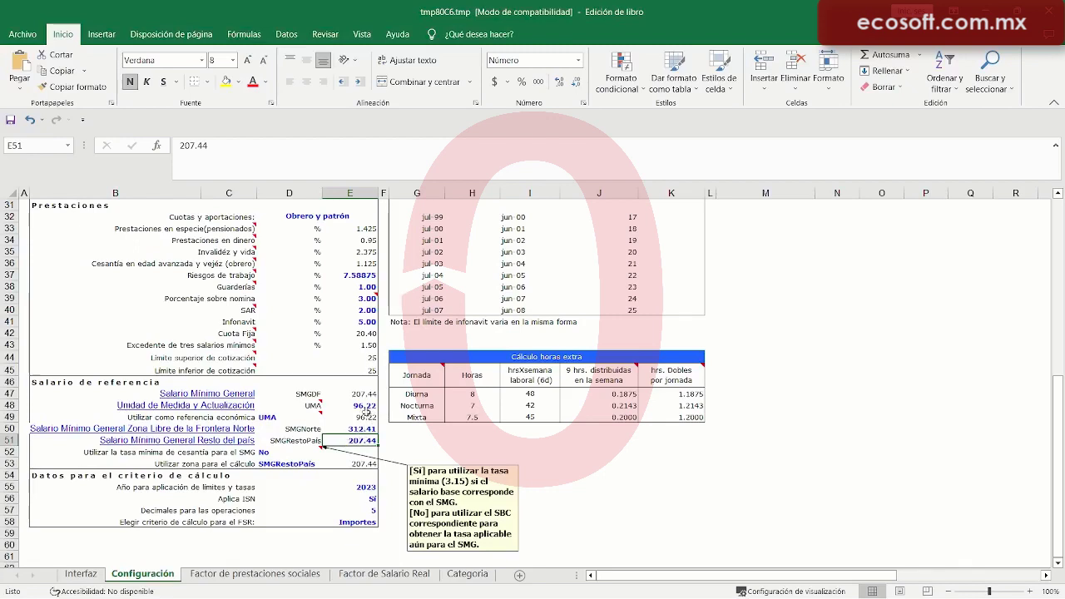
click(354, 408)
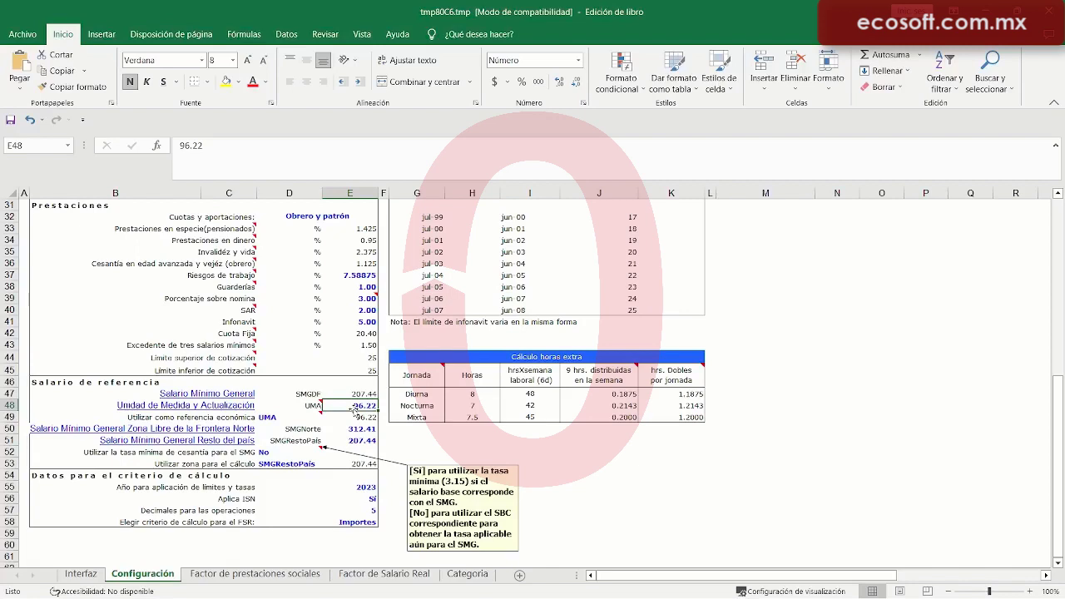
text(103.)
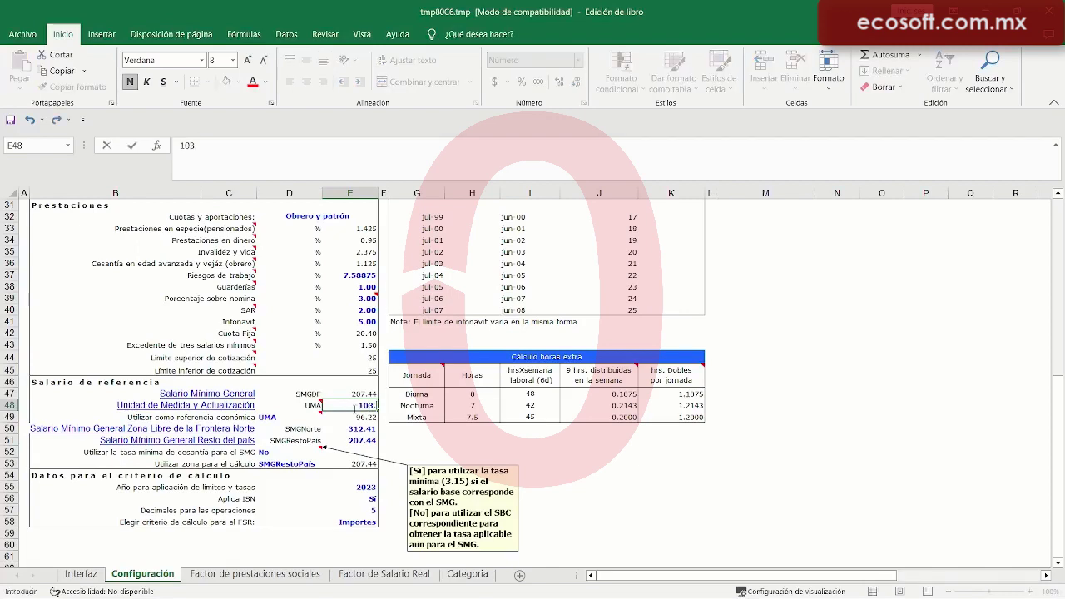
text(74)
click(431, 441)
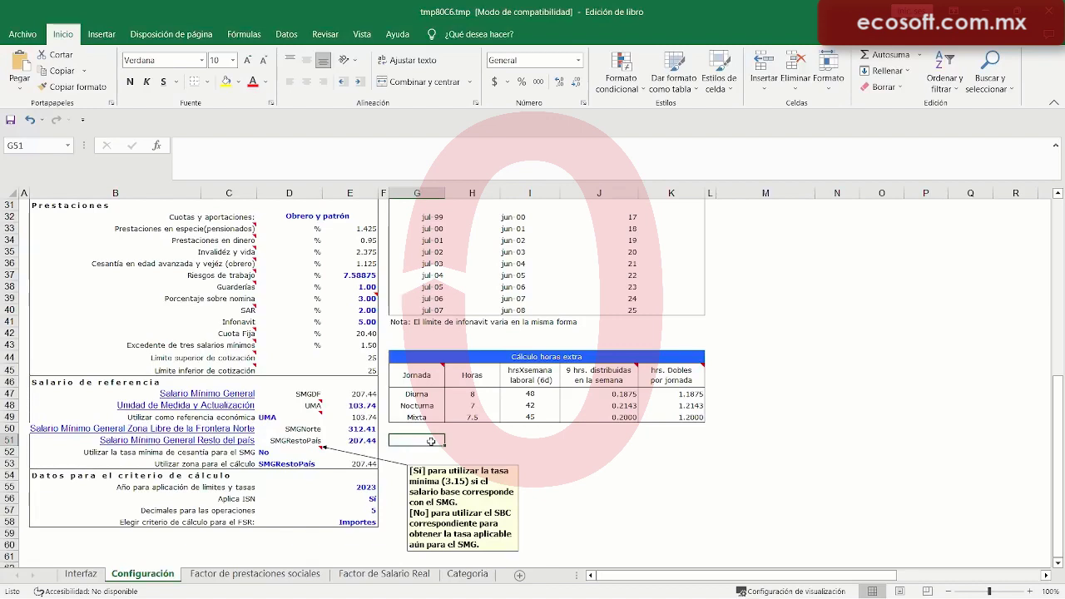
Step: Examine the 1 SM row of the cesantía rates table, including its legal lower limit and 2023 rate
scroll(833, 481, up, 4)
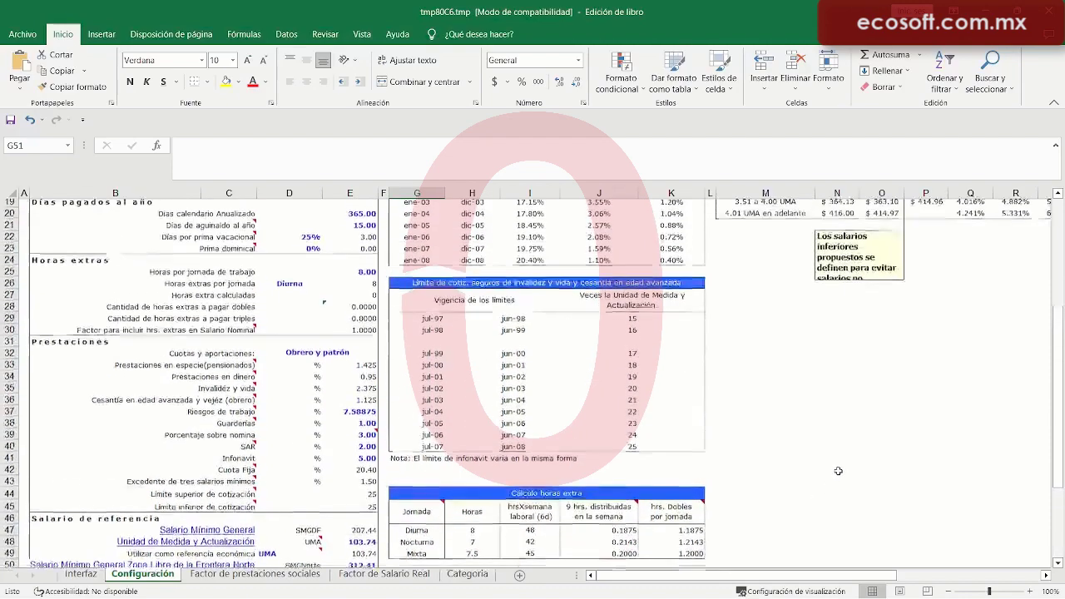
scroll(838, 471, up, 3)
click(775, 250)
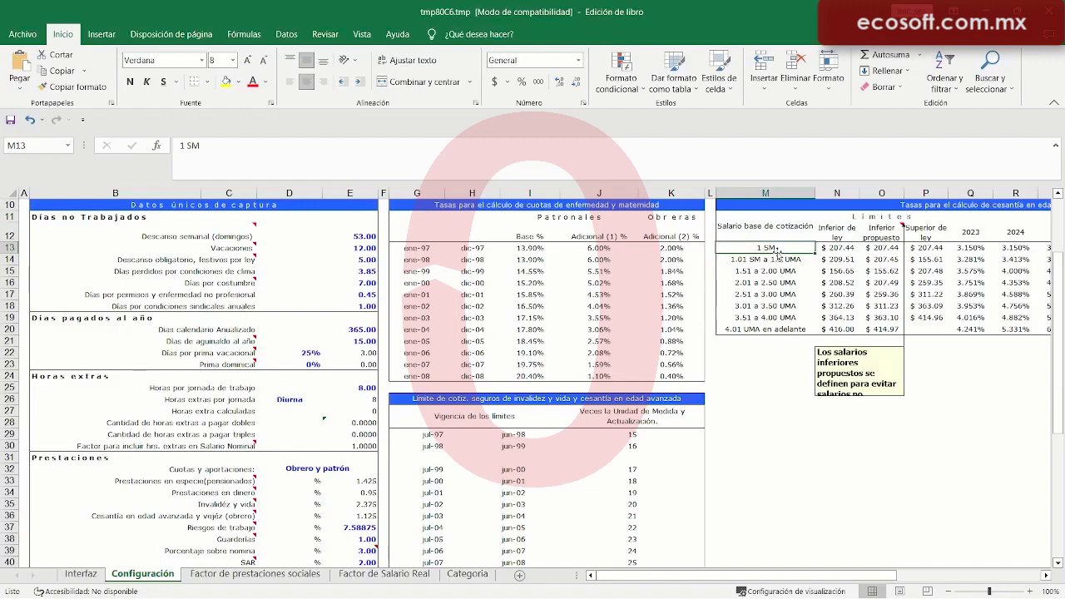
click(851, 251)
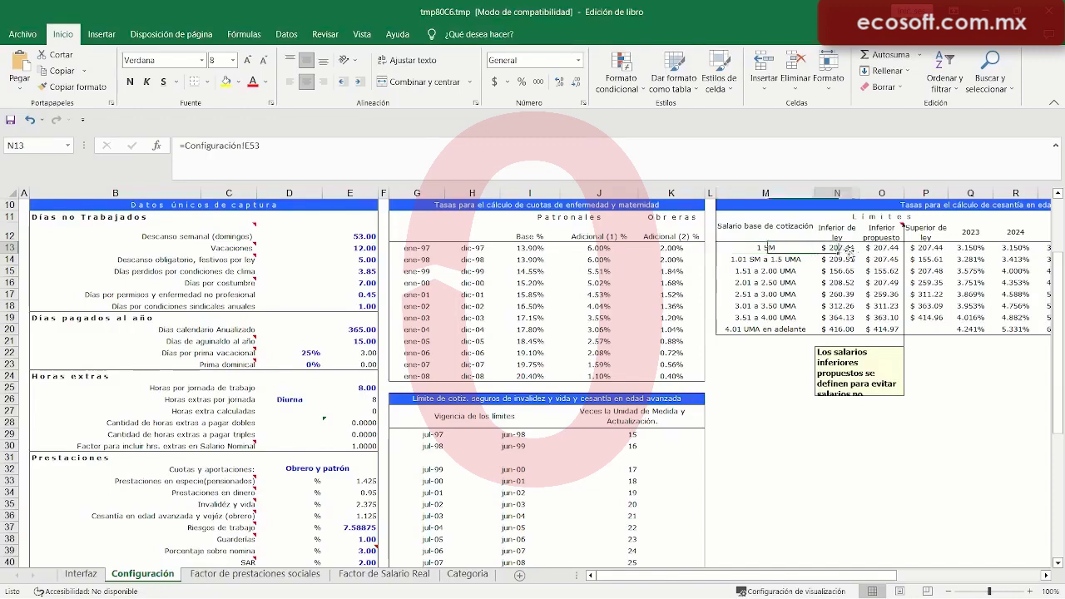
click(766, 251)
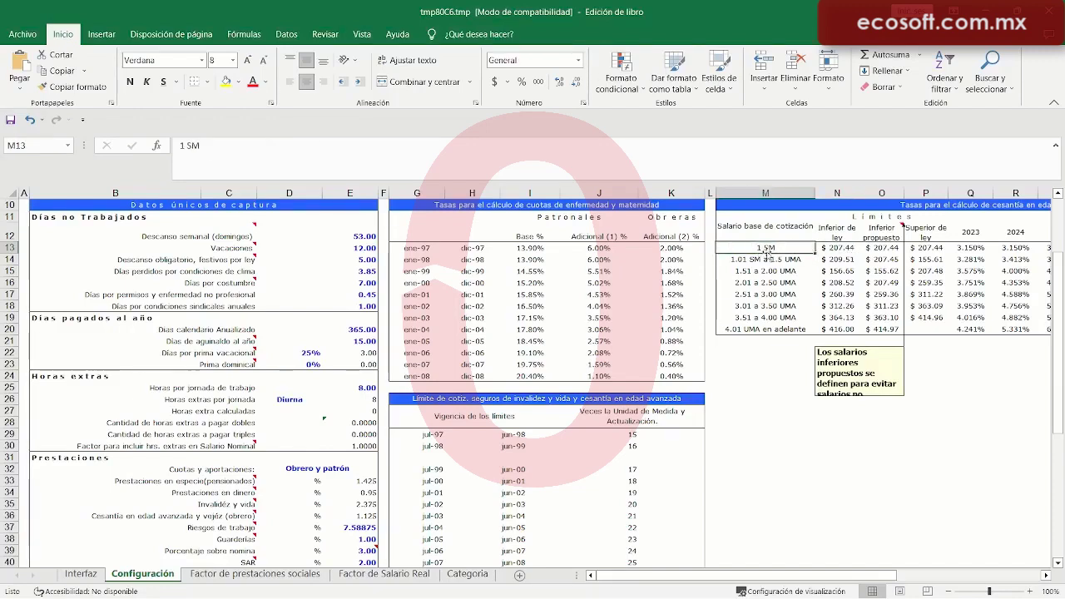
click(834, 245)
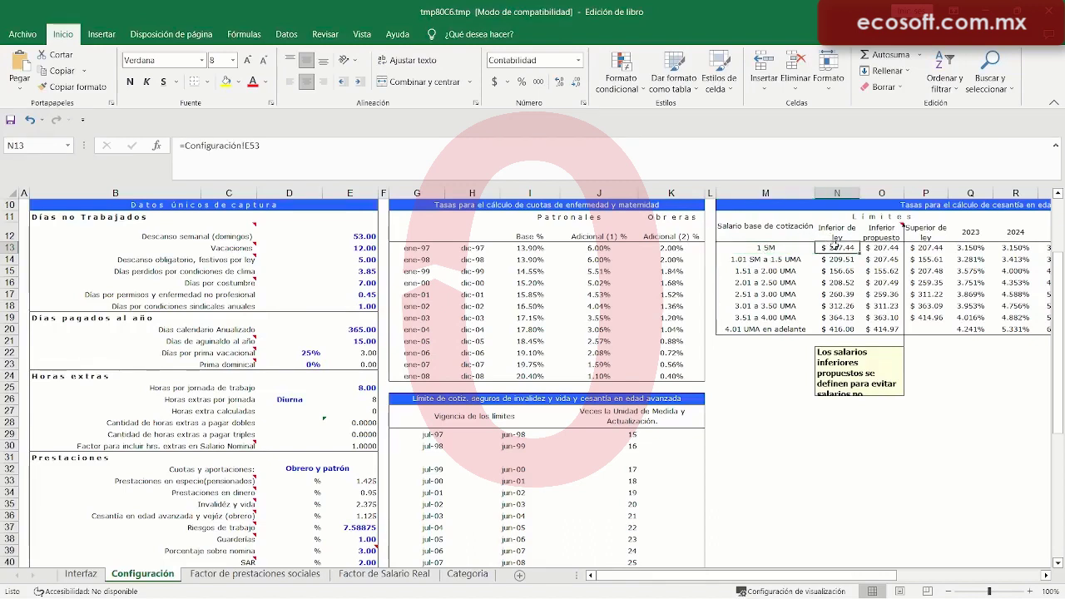
click(970, 247)
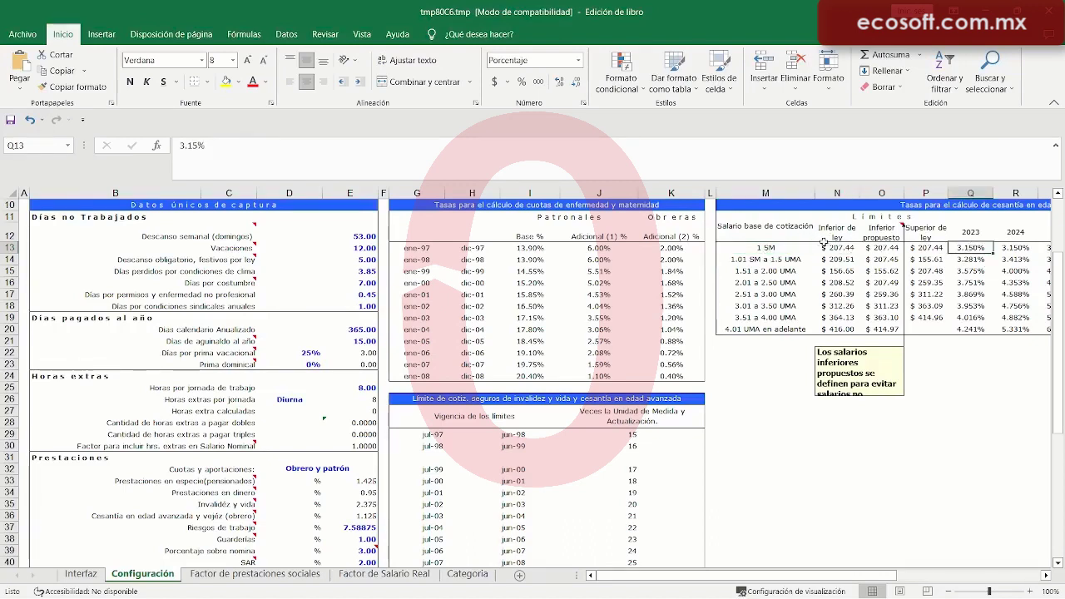
click(828, 245)
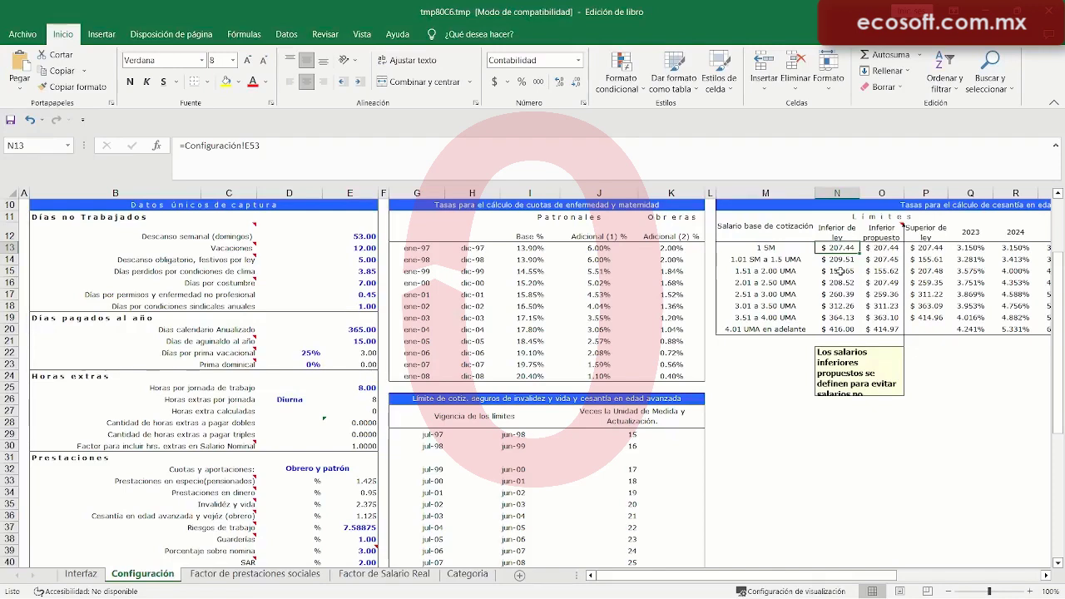
Step: Compare the lower and upper legal limits of the 1.01 SM a 1.5 UMA and 2.01 a 2.50 UMA rows, plus the latter's 2023 rate
click(746, 262)
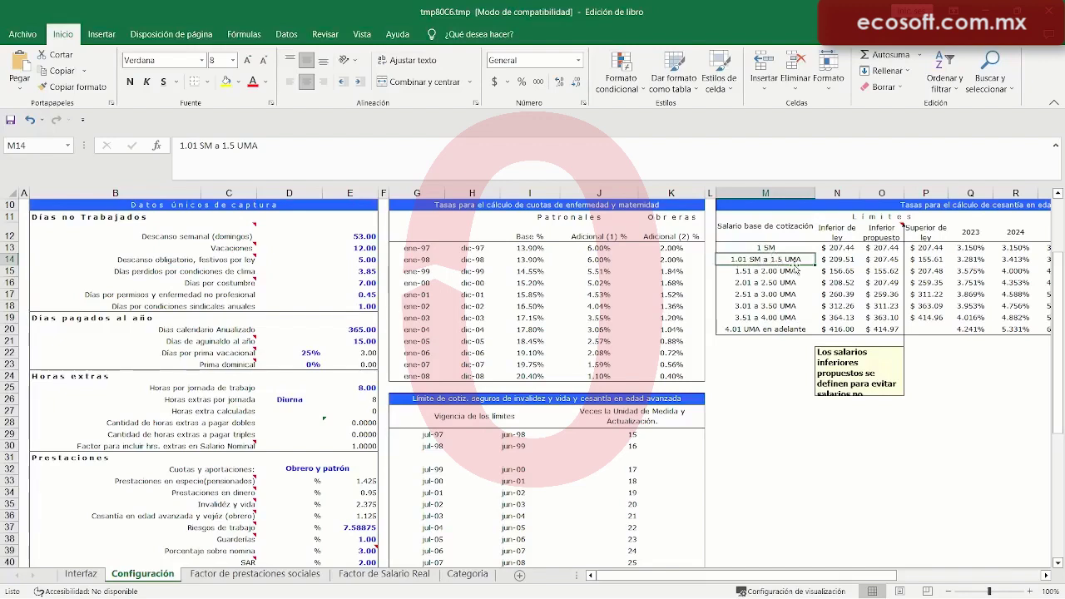
click(837, 261)
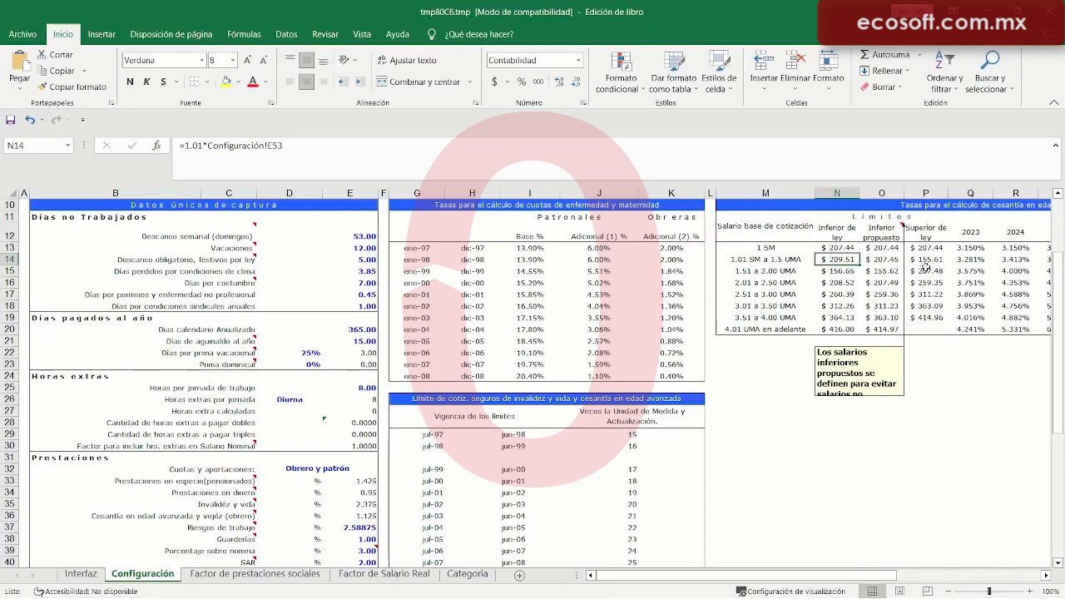
click(933, 260)
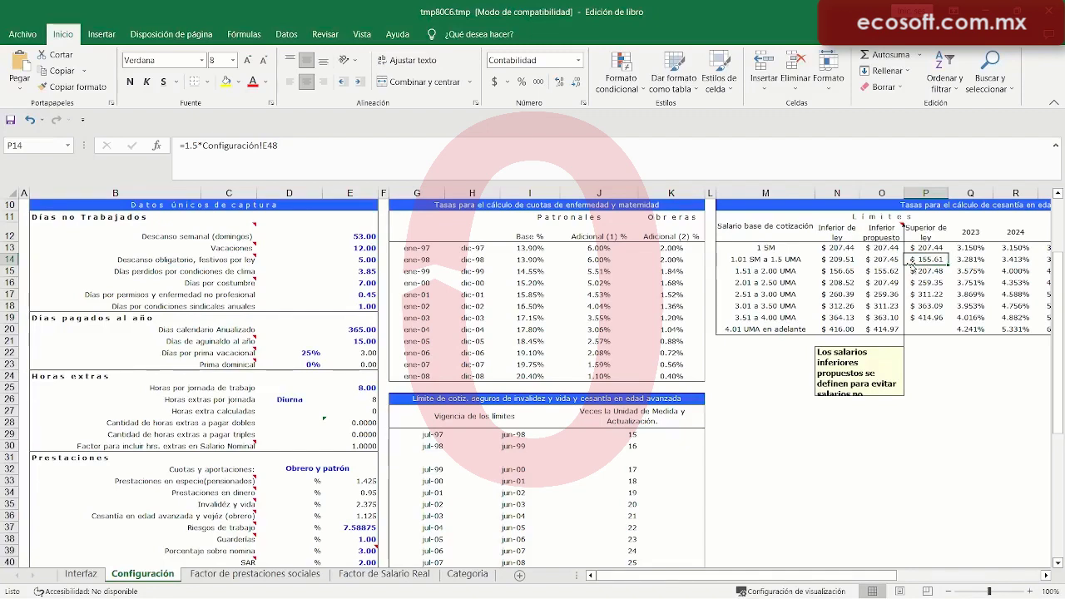
click(837, 247)
click(924, 260)
click(851, 250)
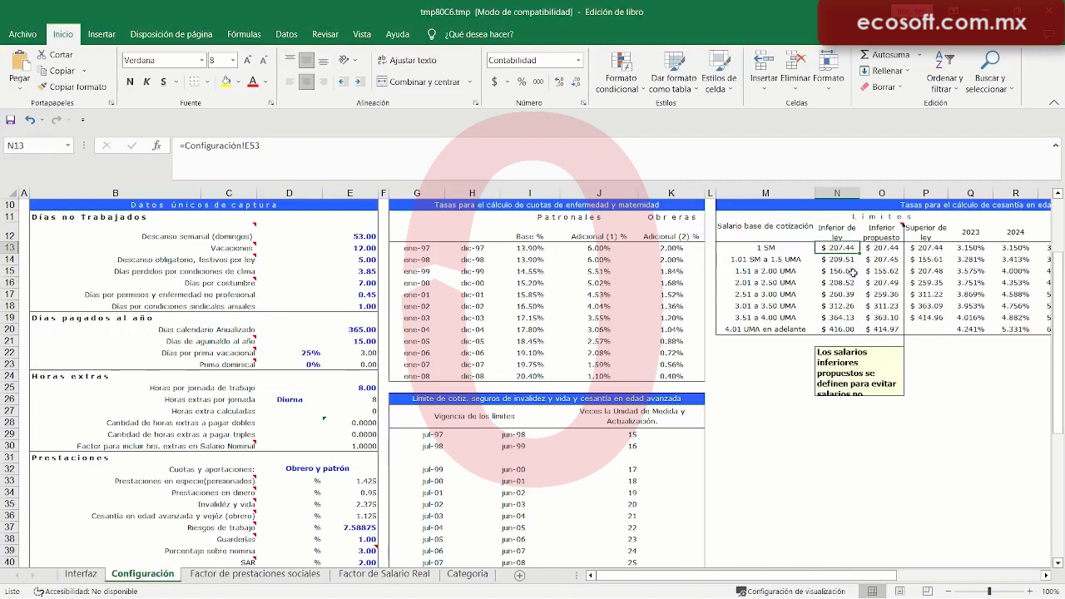
click(851, 283)
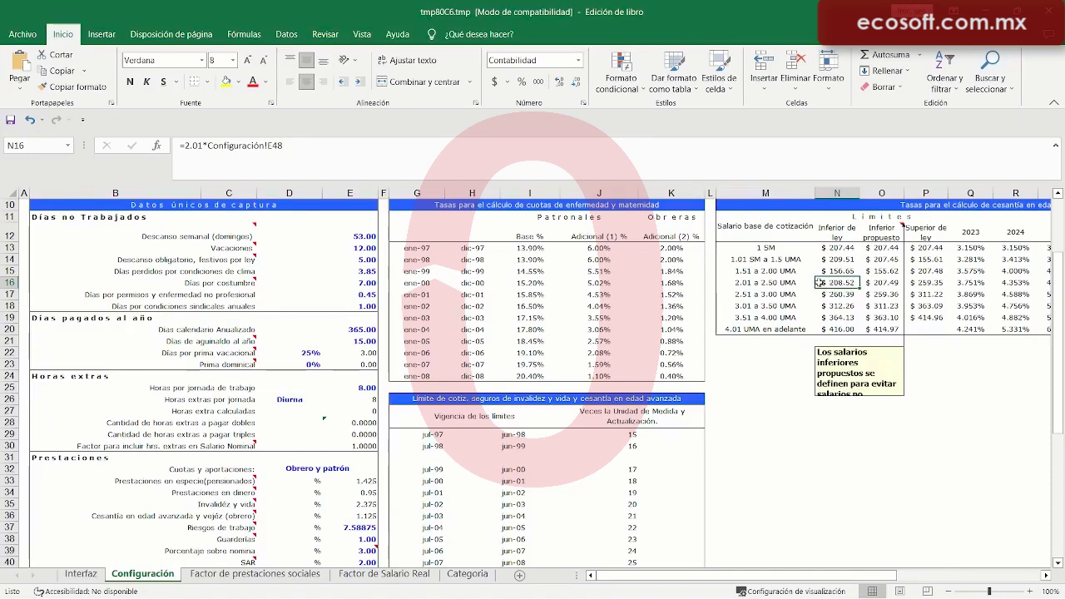
click(915, 284)
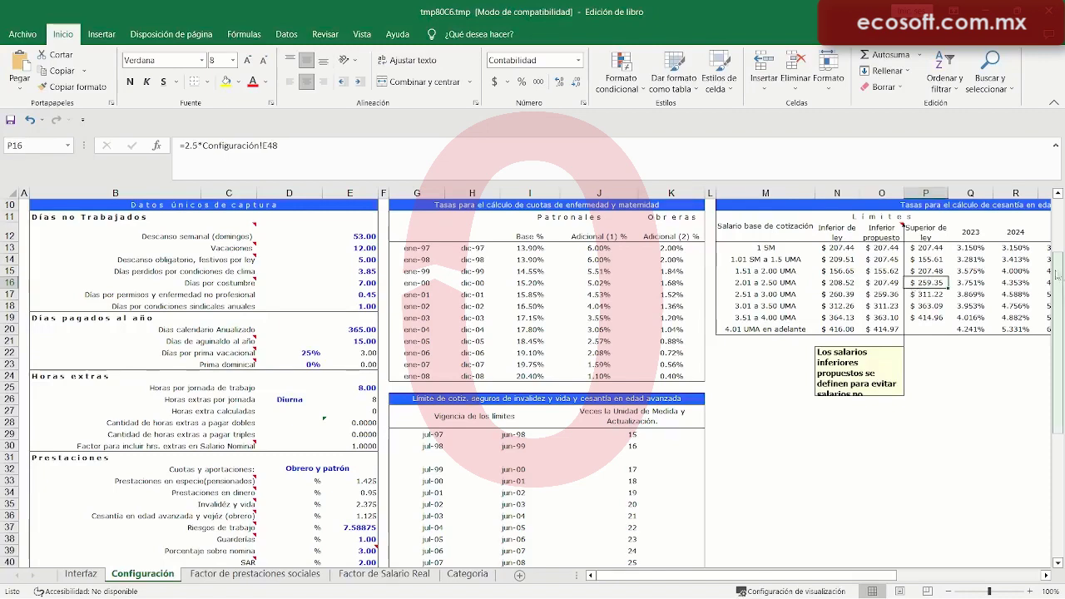
click(980, 284)
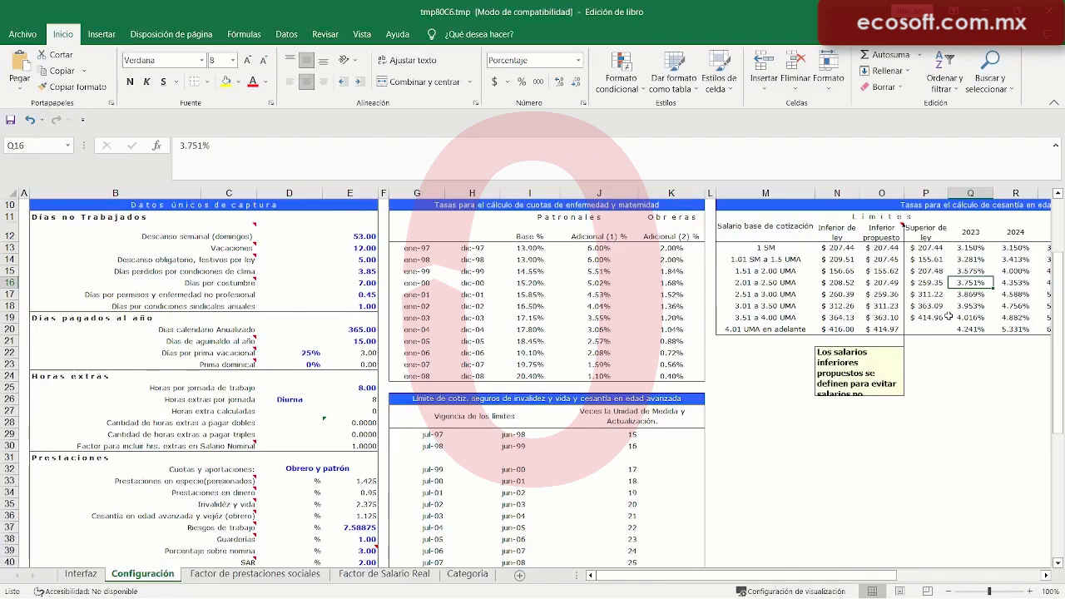
Step: Display the available choices for using the minimum cesantía rate for the SMG under Salario de referencia
scroll(568, 445, down, 2)
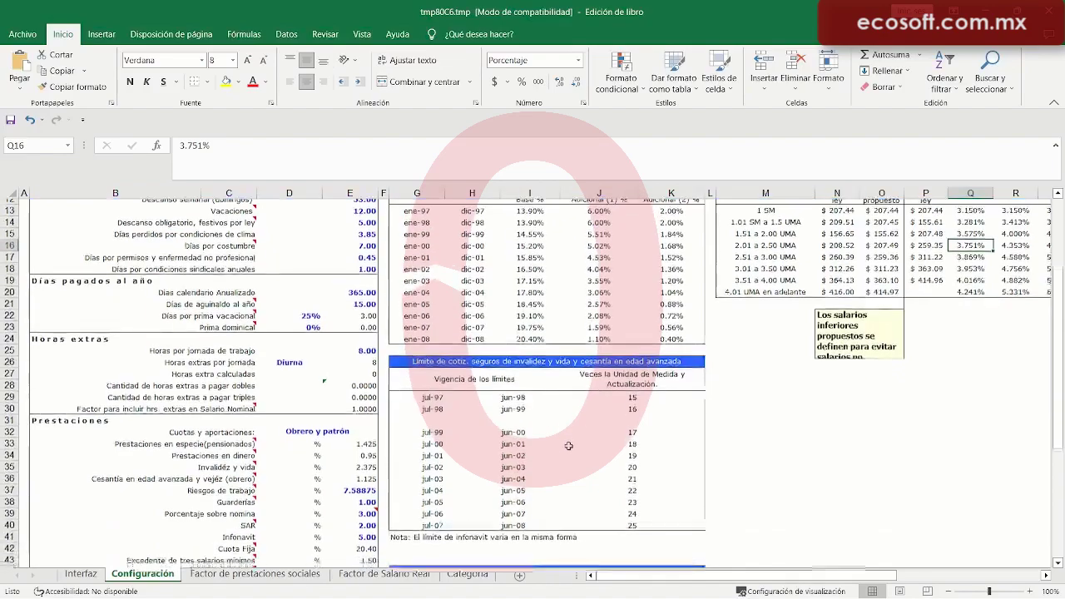
scroll(568, 445, down, 4)
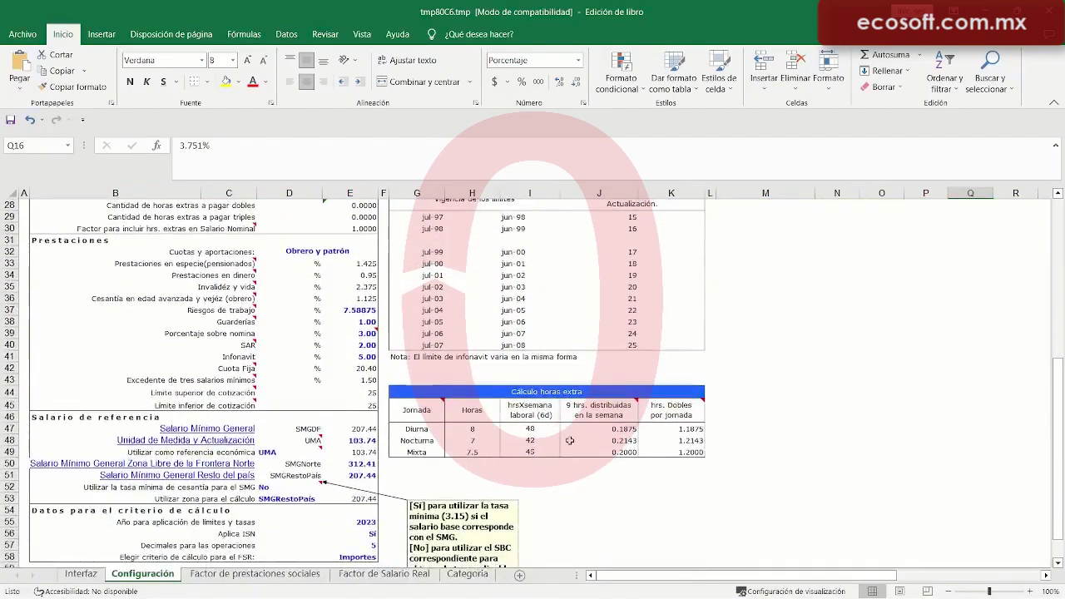
scroll(285, 495, down, 1)
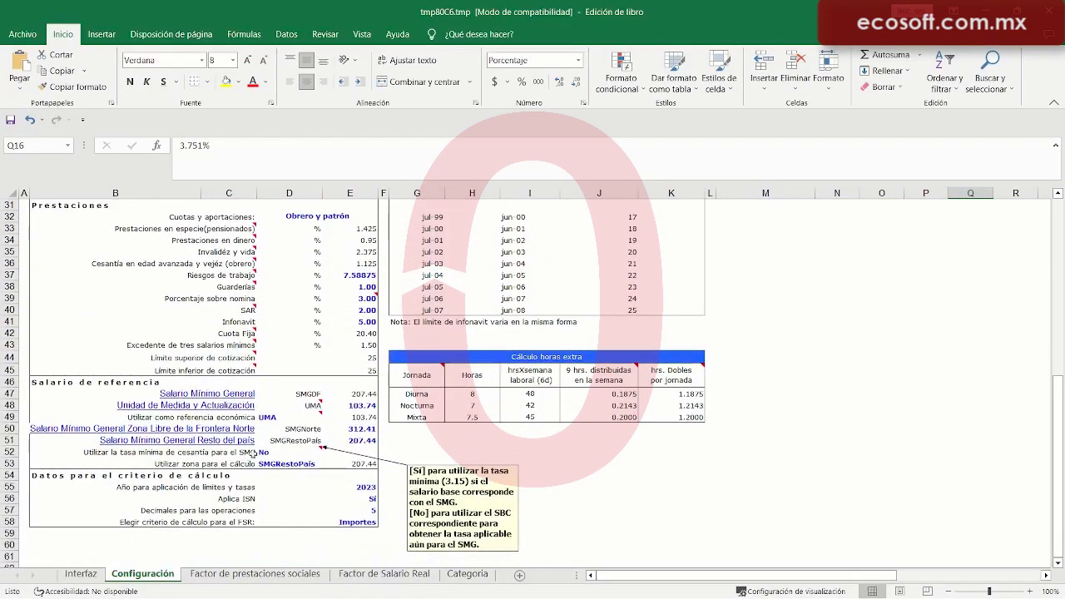
click(276, 455)
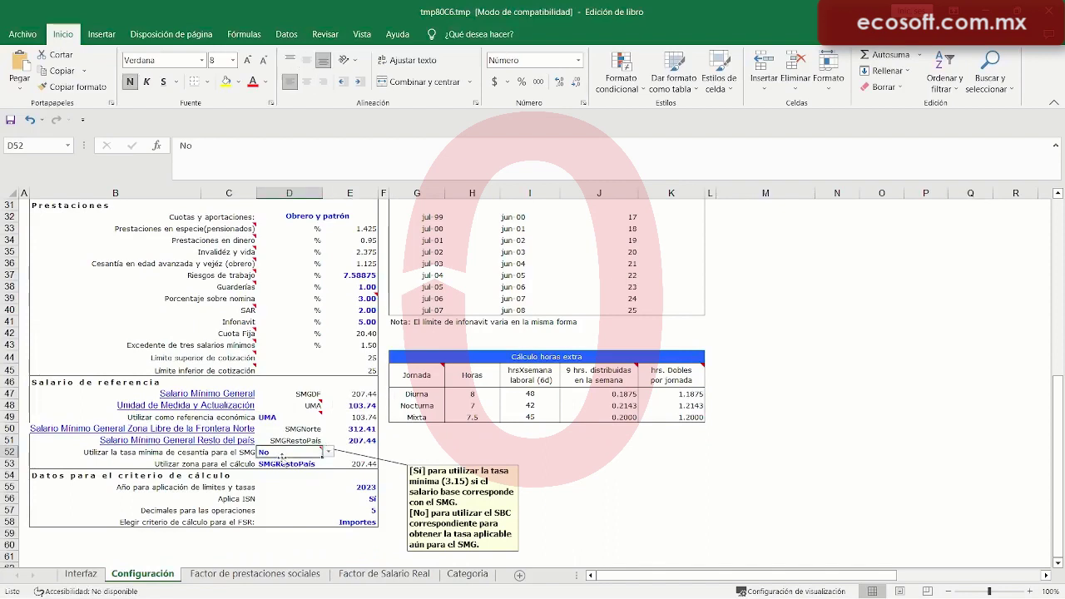
click(329, 452)
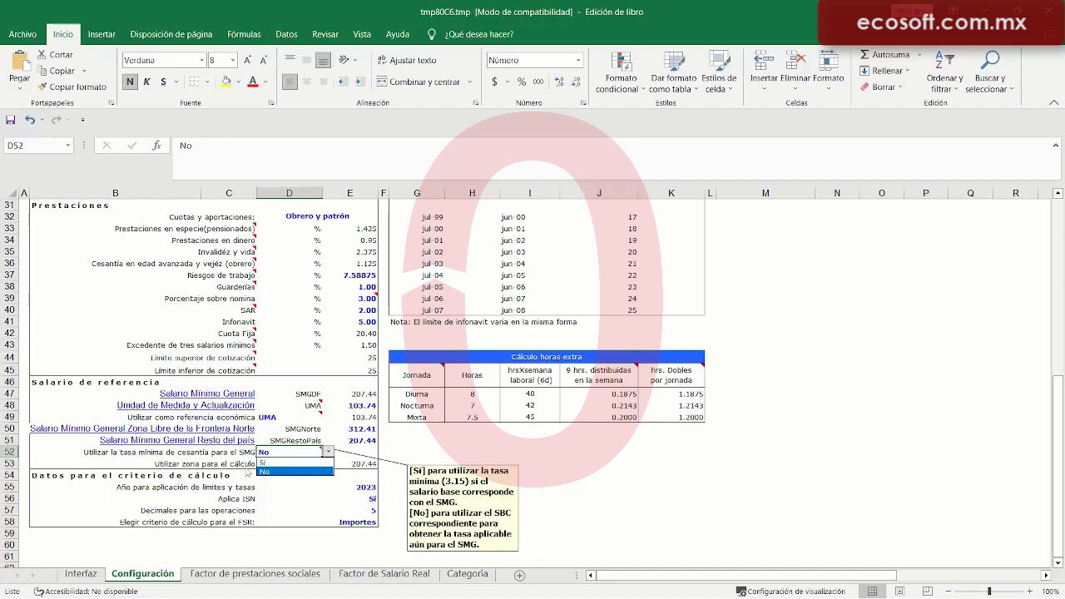
Step: Check the 1 SM row's 2023 rate in the cesantía table and view the yearly rates through 2030
scroll(919, 391, up, 7)
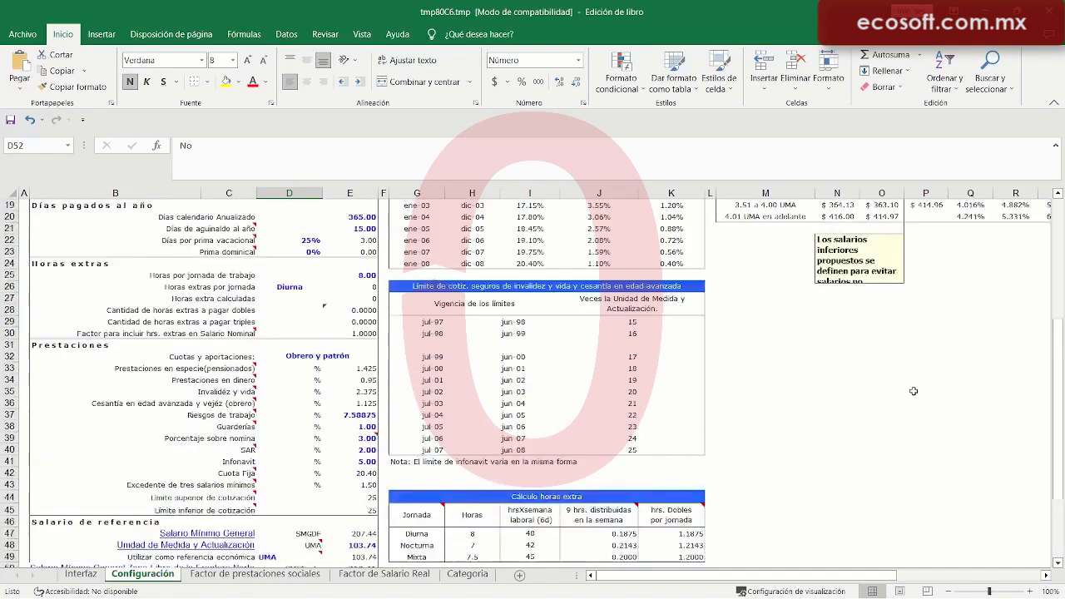
click(968, 249)
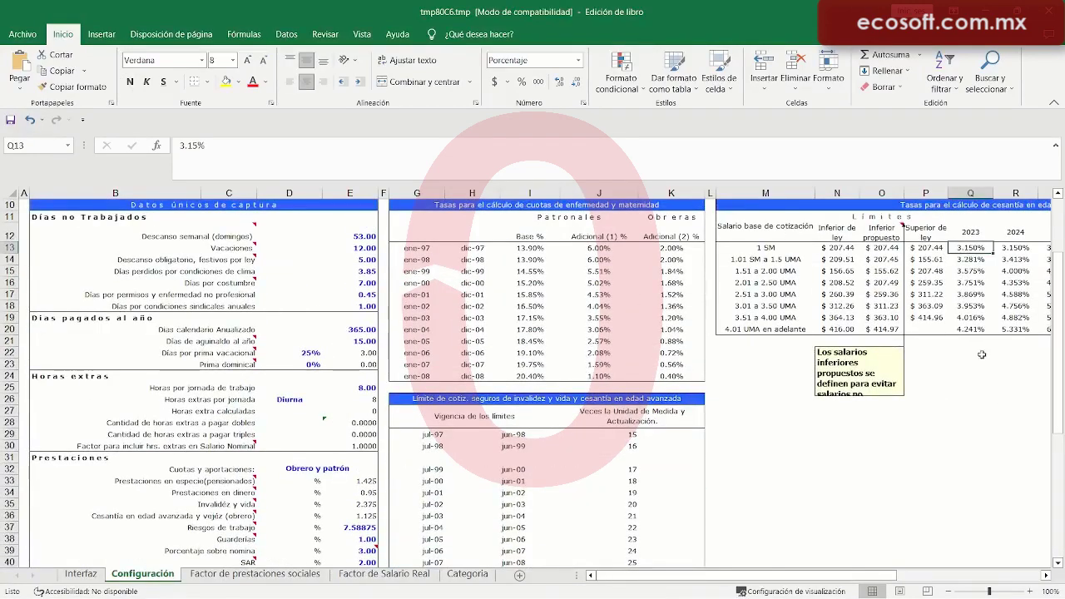
drag(867, 576, 926, 576)
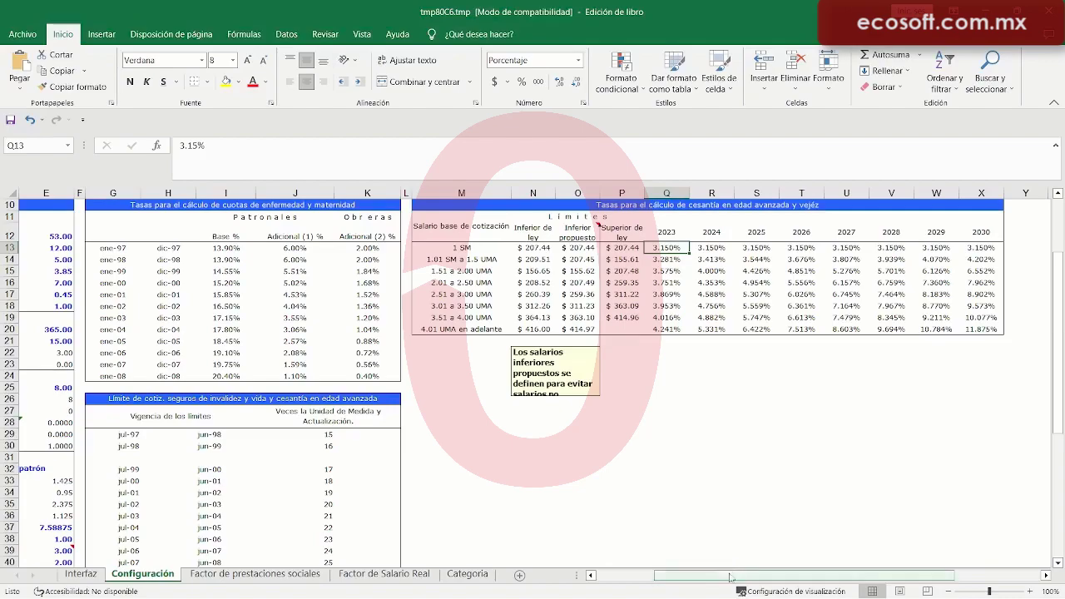
drag(729, 576, 671, 577)
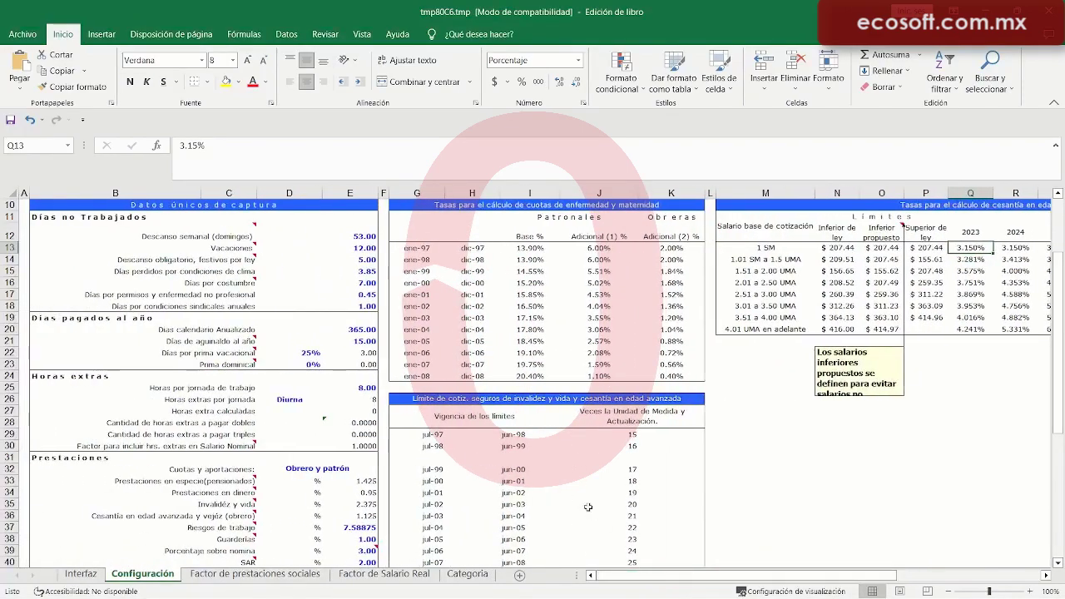
Step: Switch the option to use the minimum cesantía rate for the SMG to Sí and return it to No
scroll(492, 412, down, 2)
scroll(497, 406, down, 3)
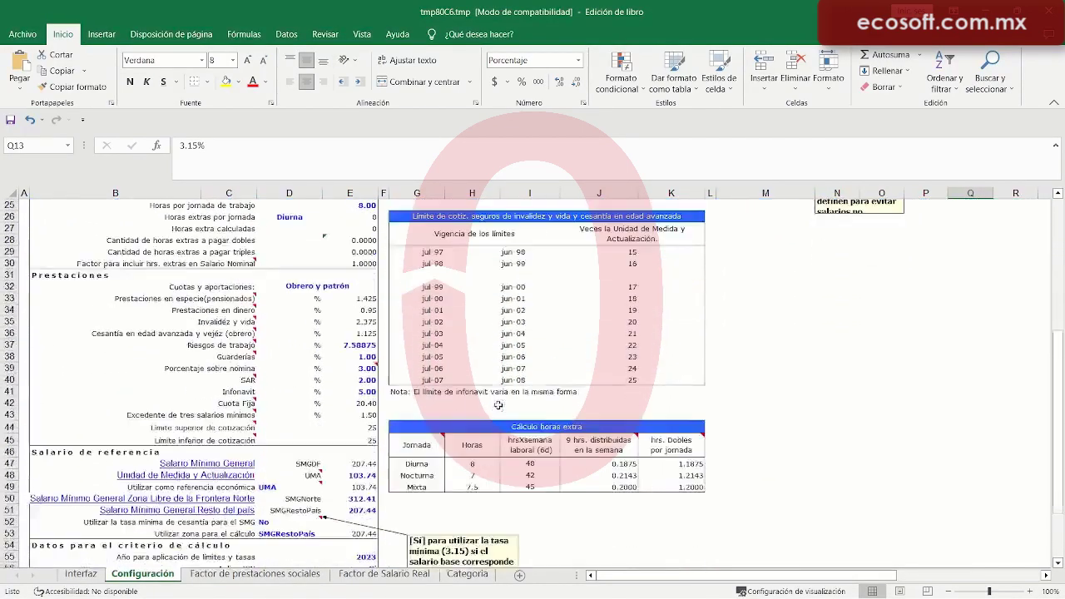
scroll(324, 491, down, 1)
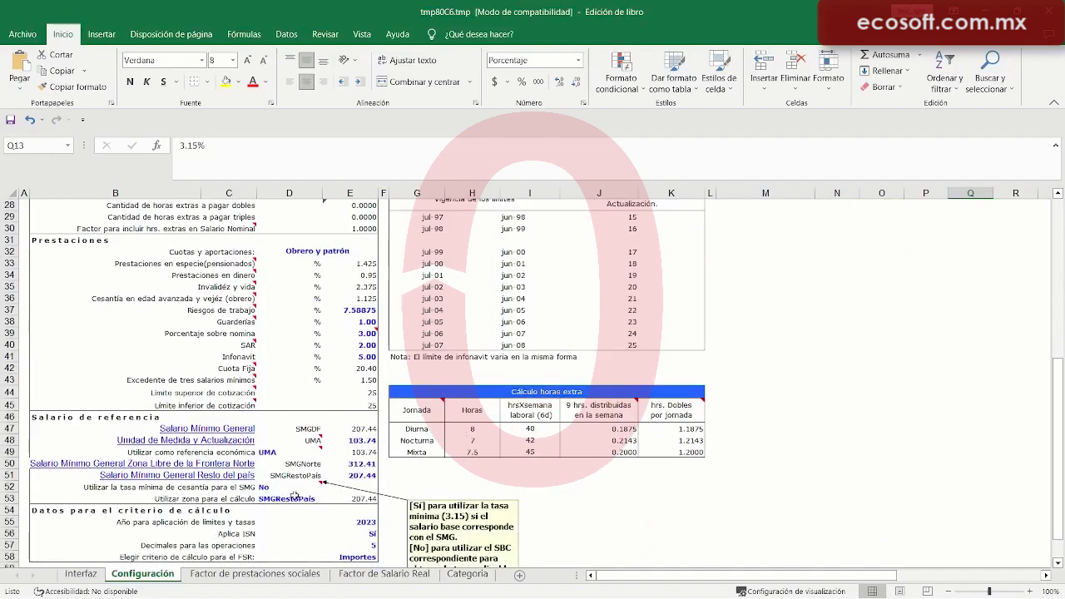
click(295, 498)
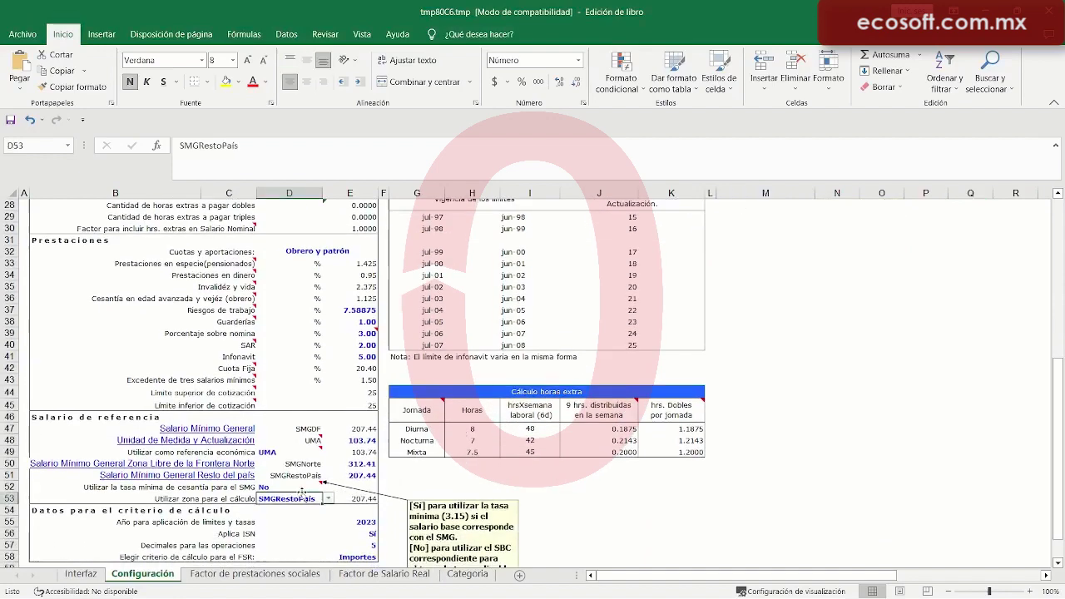
click(321, 487)
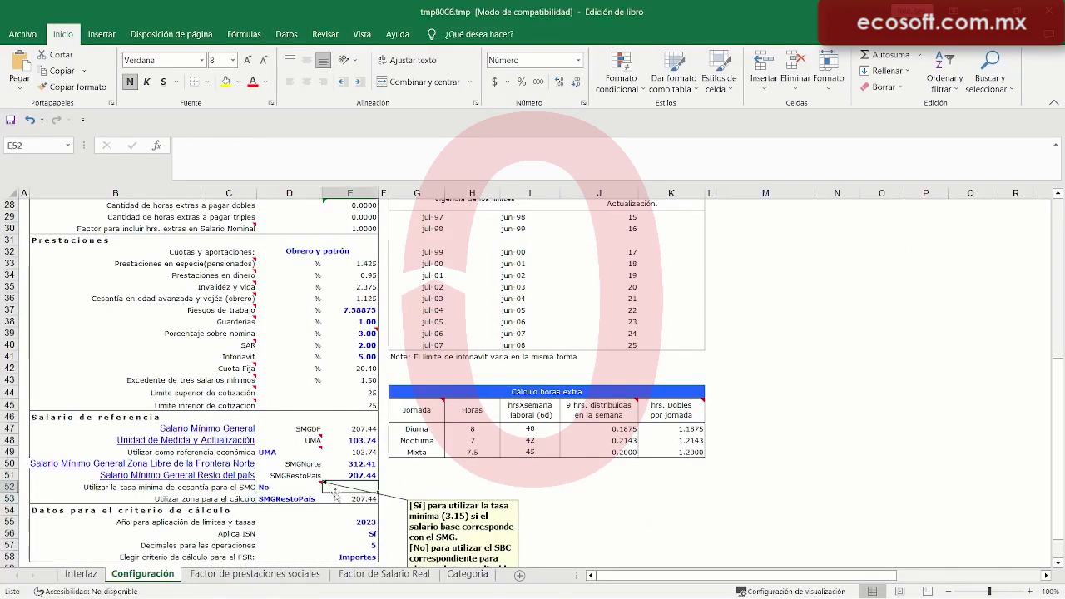
click(328, 486)
click(286, 498)
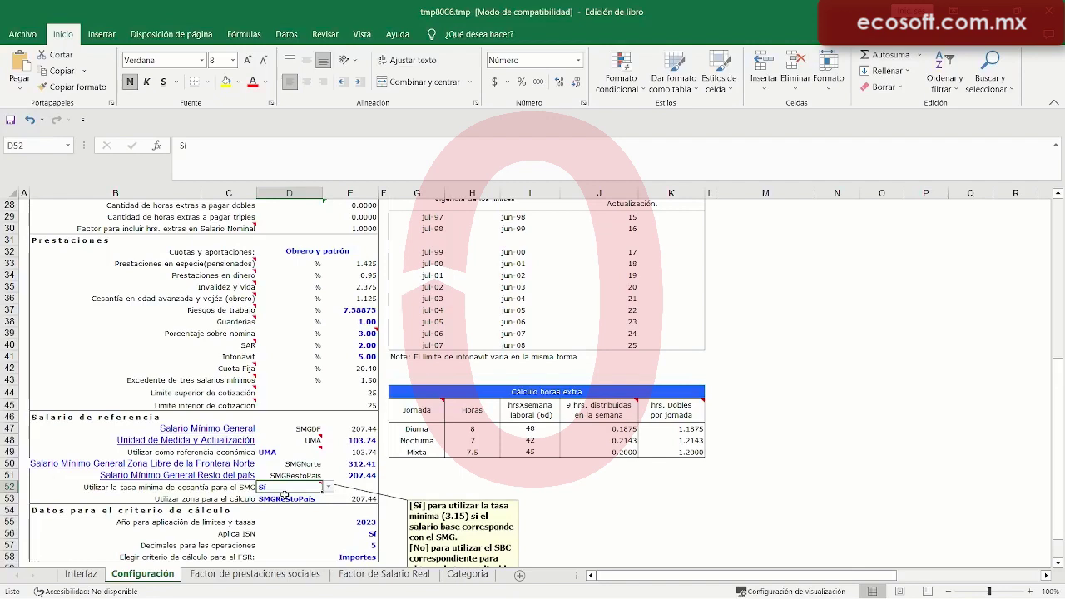
click(328, 487)
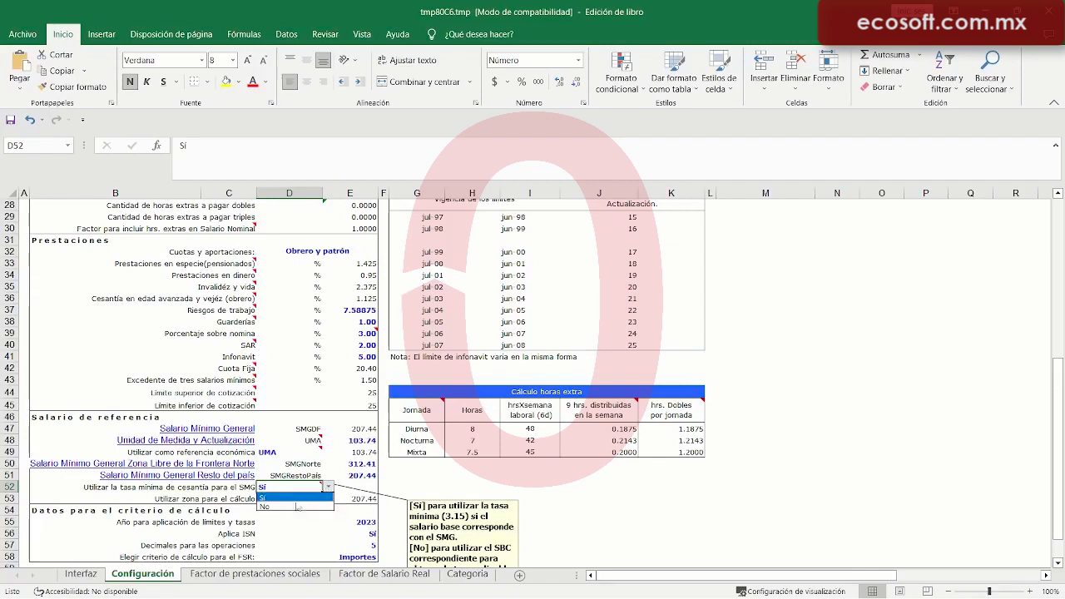
click(297, 506)
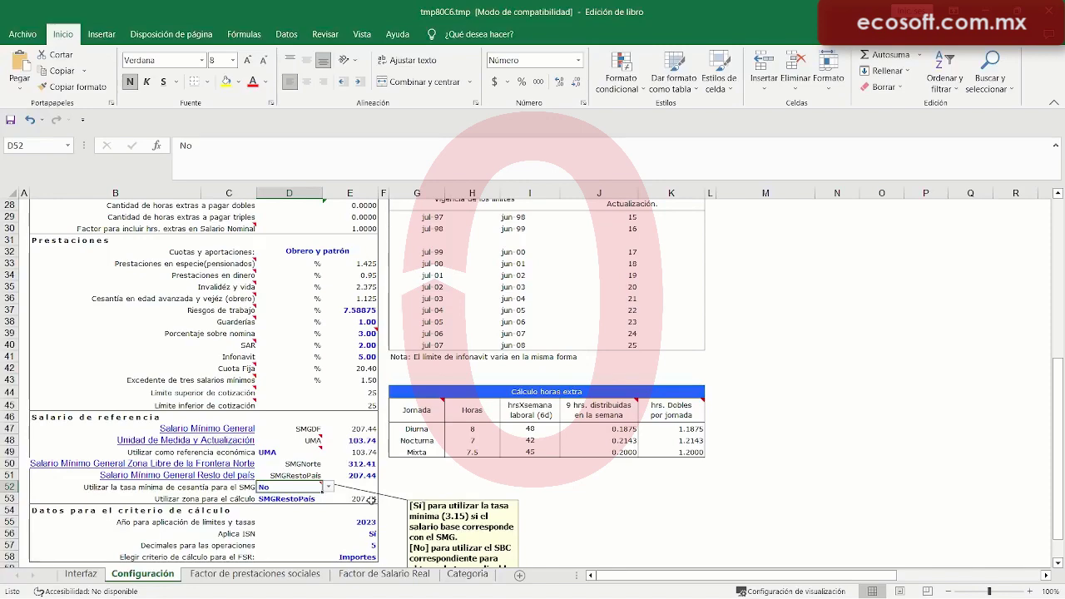
Step: Examine the 2023 cesantía rates of the 1.51 a 2.00, 2.51 a 3.00 and 3.51 a 4.00 UMA rows
scroll(804, 408, up, 6)
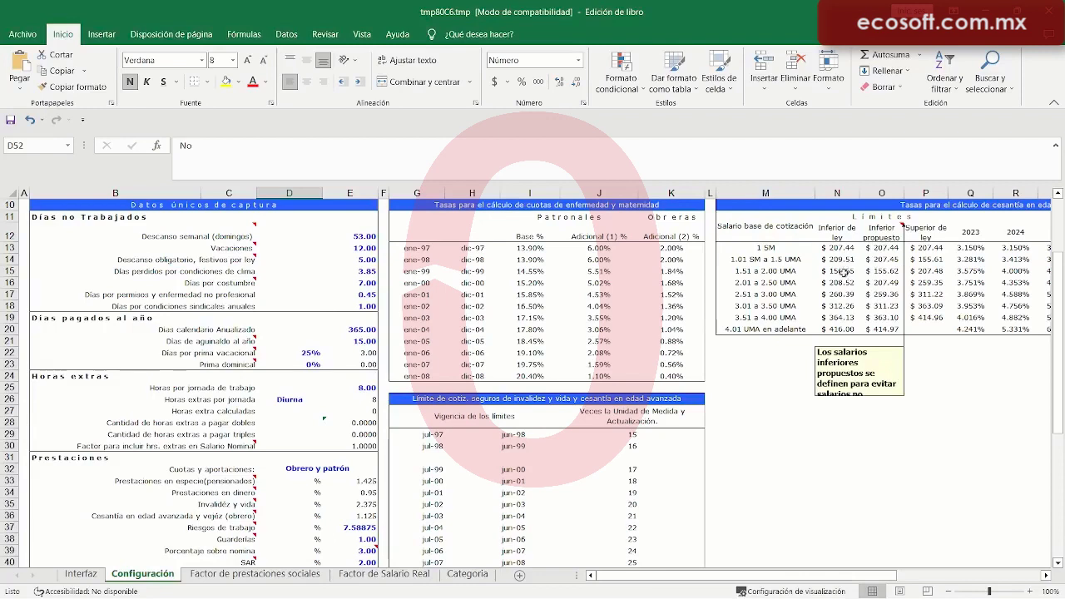
click(964, 273)
click(967, 295)
click(972, 317)
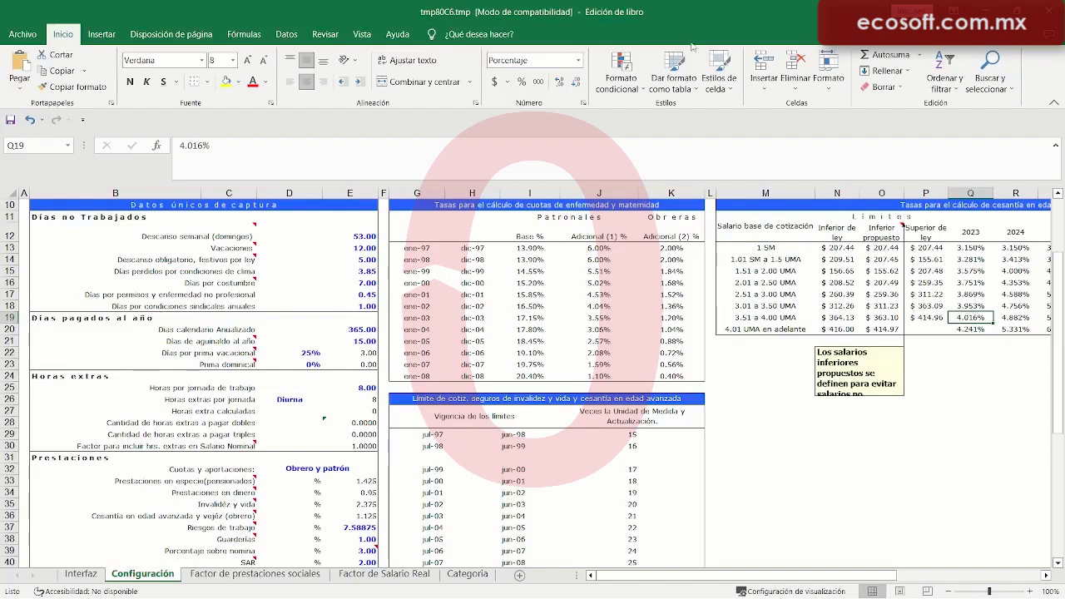
Step: Close the FSR workbook with its changes saved and leave the FSR categories of the Obra nueva project
click(1050, 9)
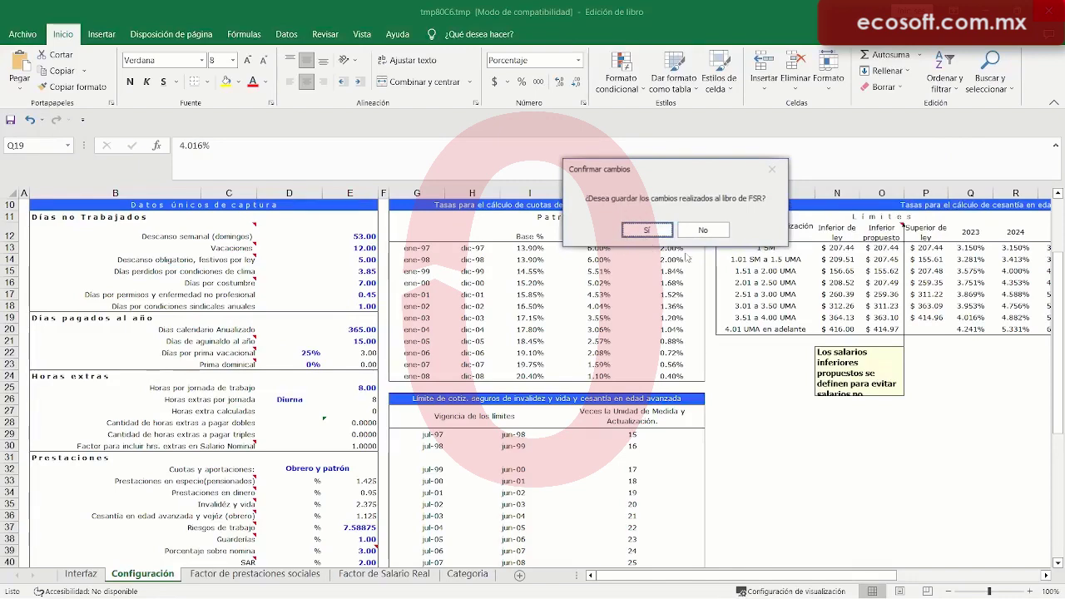
click(647, 229)
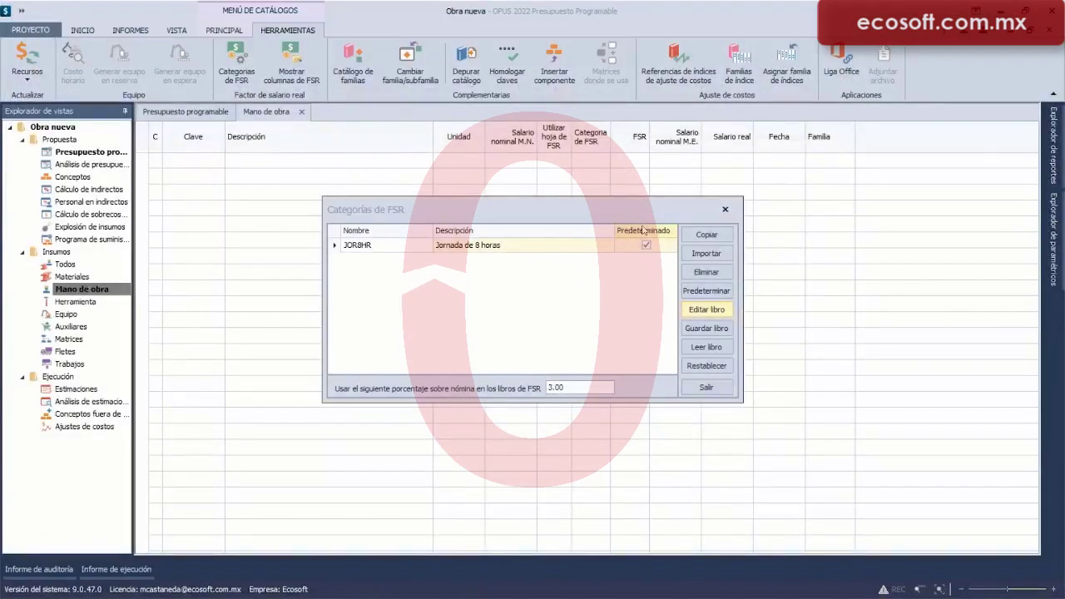
click(725, 209)
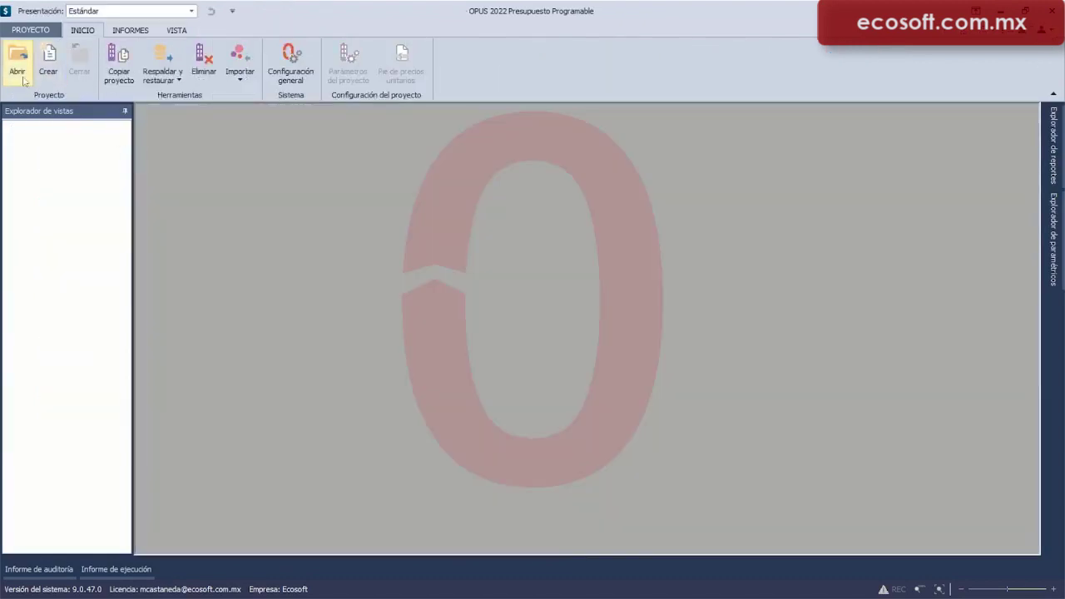
Step: Open the existing project ACADEMIA OPUS 22 from the recently opened projects
click(17, 67)
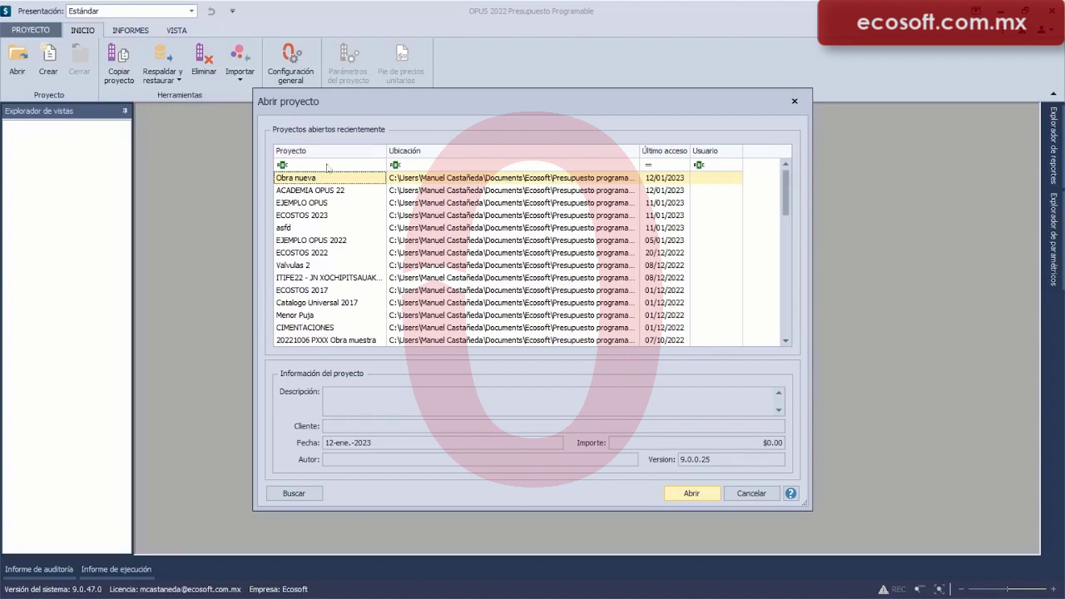
click(297, 192)
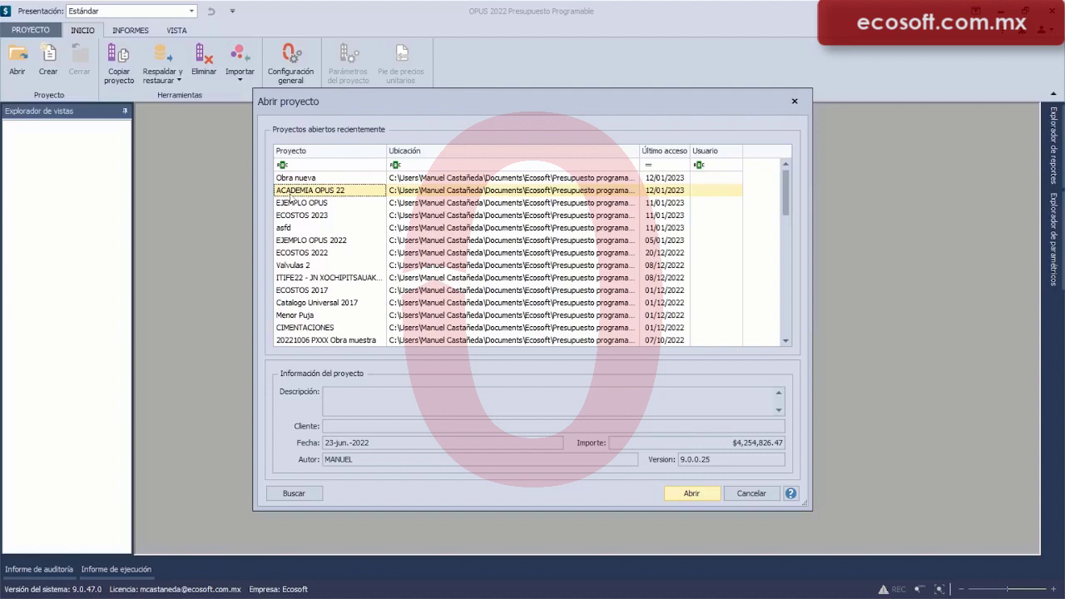
click(685, 494)
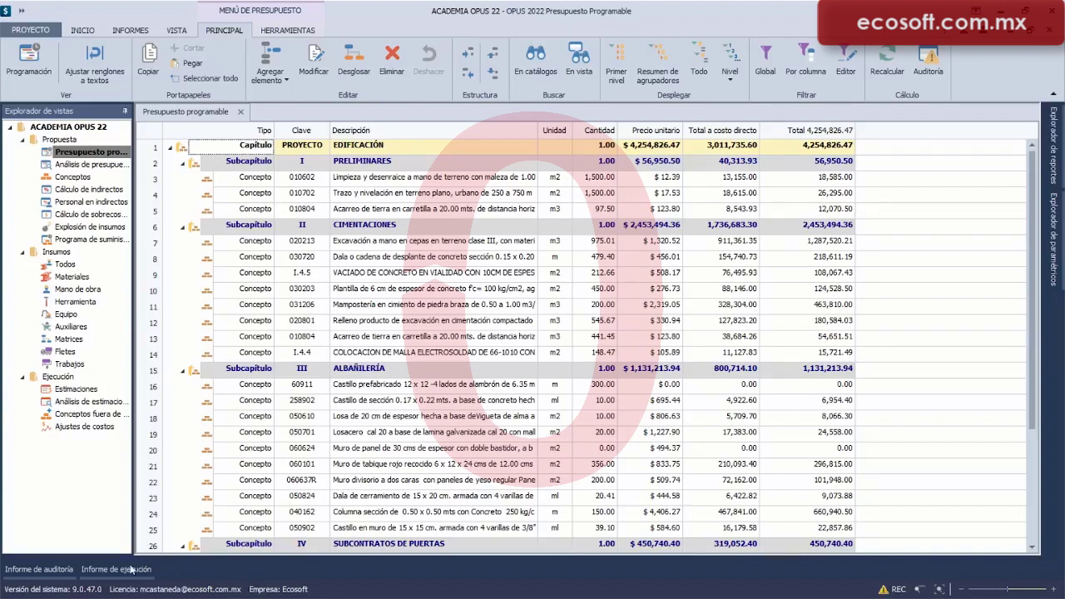
Step: Restore the JOR8HR category's FSR workbook in the Mano de obra catalogue to the OPUS default, accepting the loss of its changes
click(85, 291)
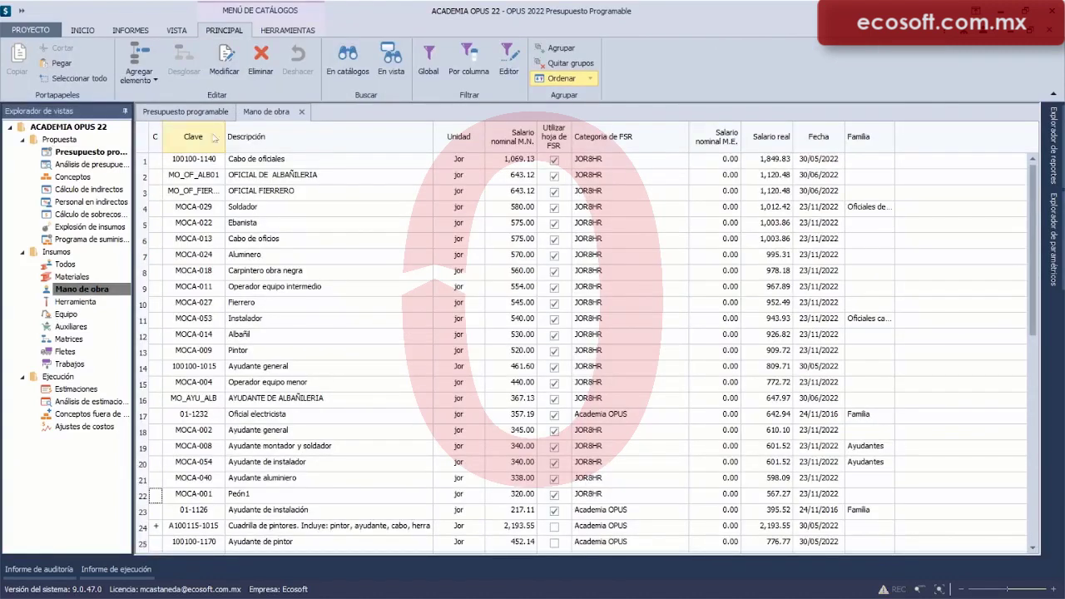
click(287, 31)
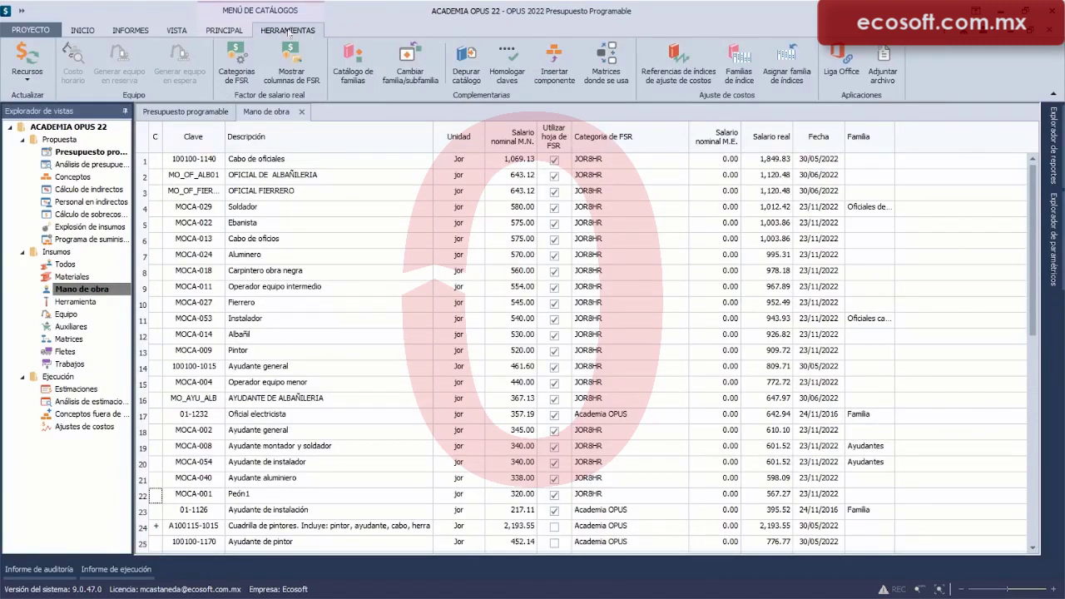
click(236, 65)
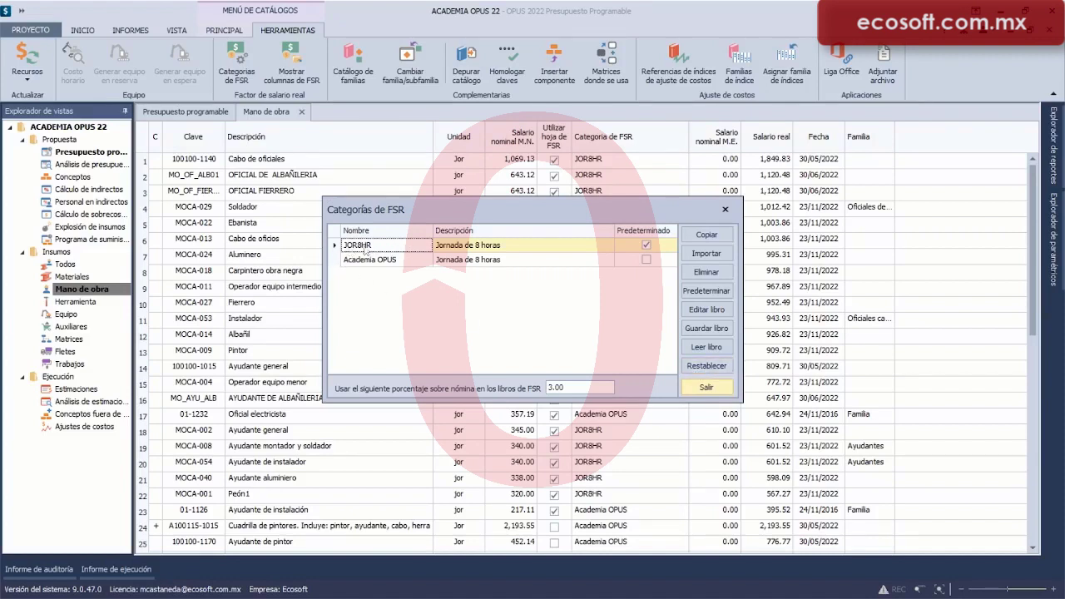
click(708, 368)
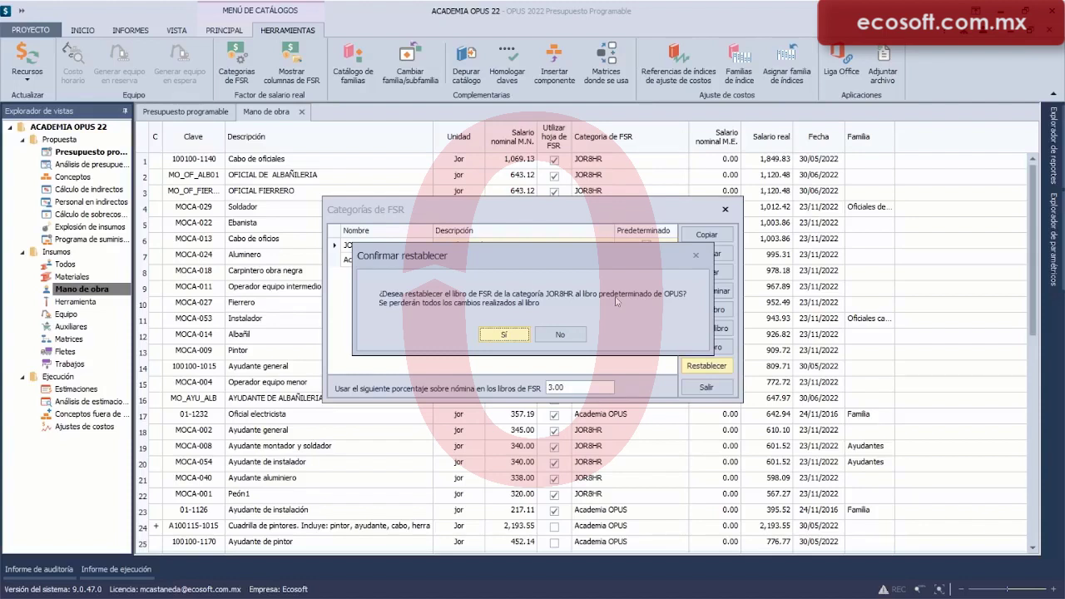
click(512, 337)
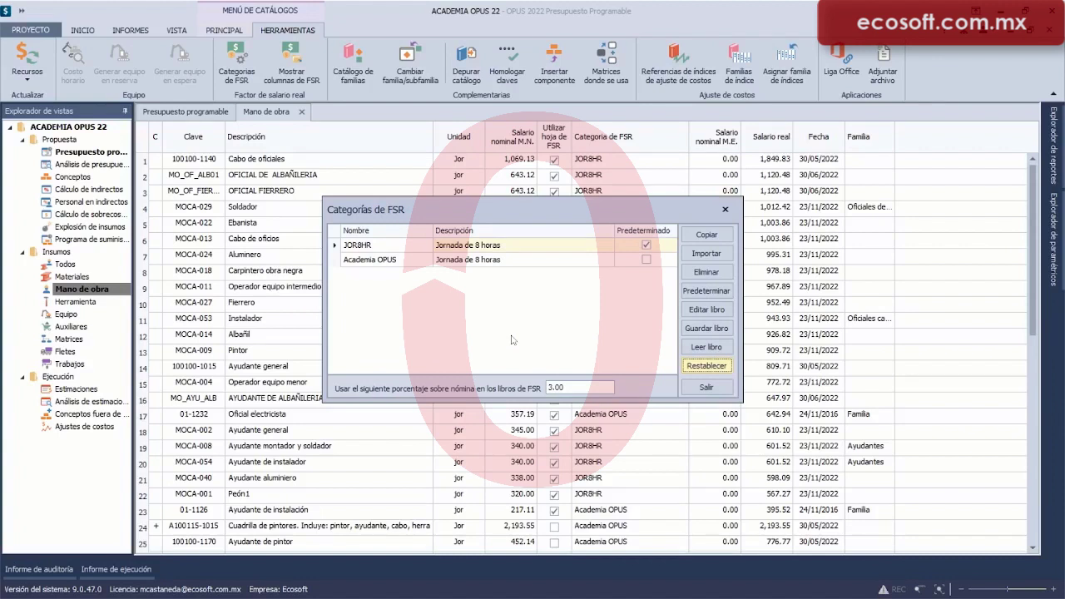
Step: Open the JOR8HR FSR workbook for editing at full size and check Peón1's base salary and FSR on the Interfaz sheet
click(701, 315)
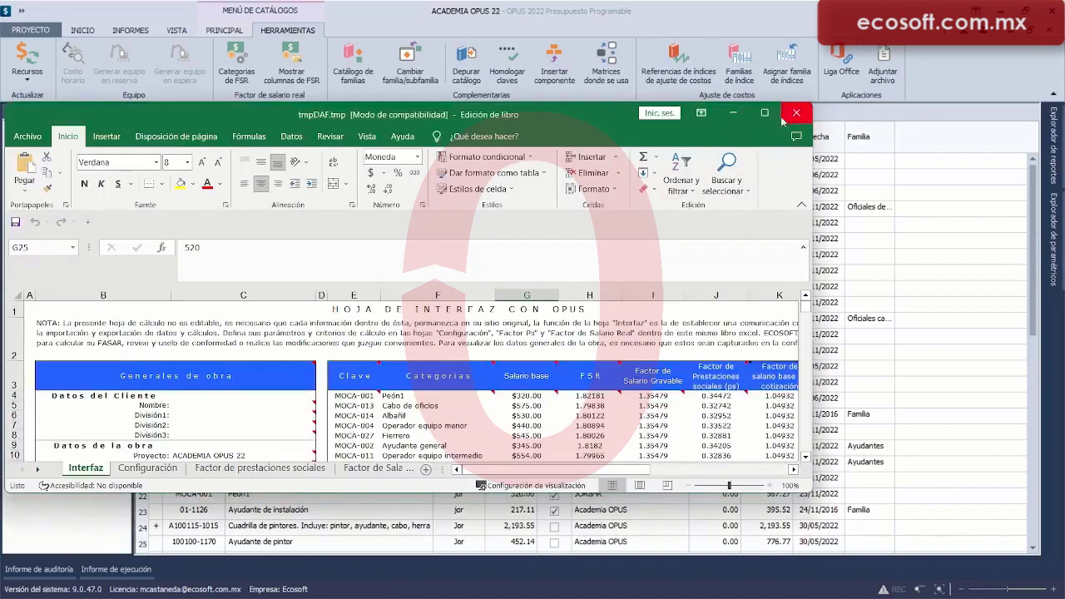
click(765, 113)
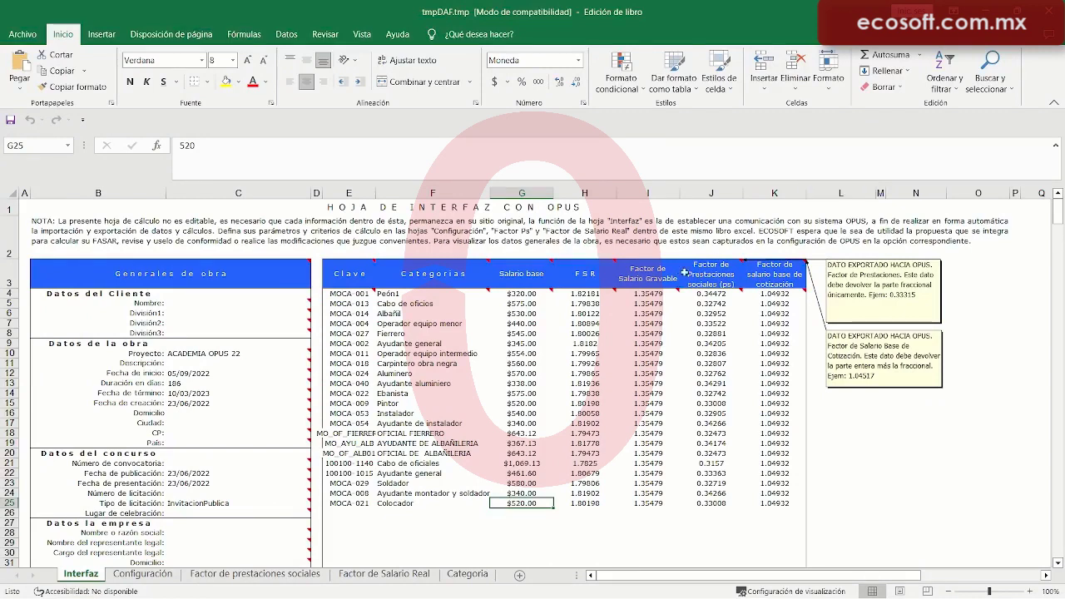
click(531, 295)
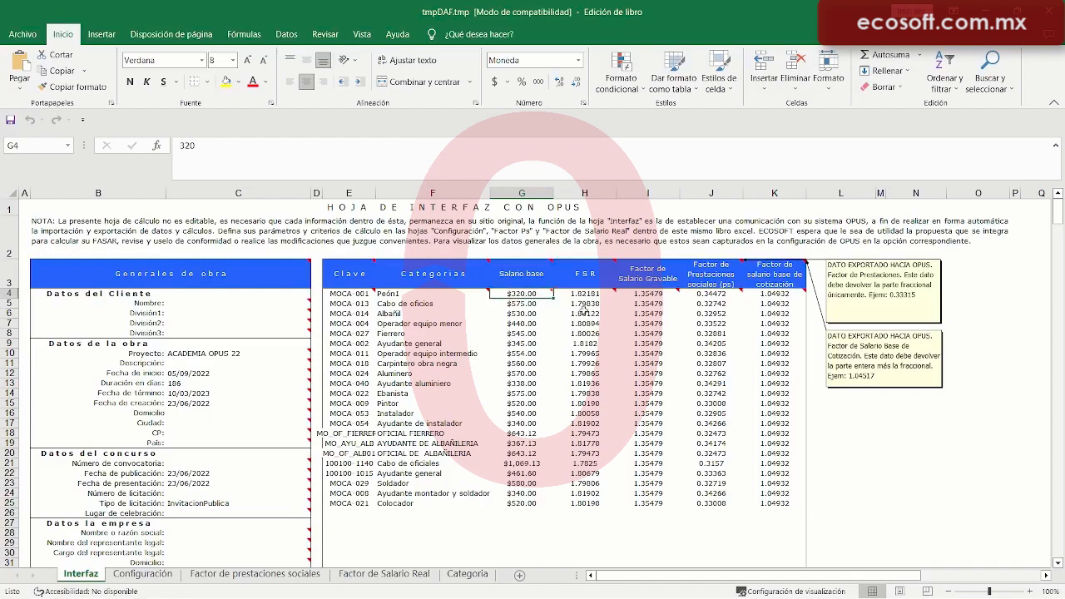
click(589, 296)
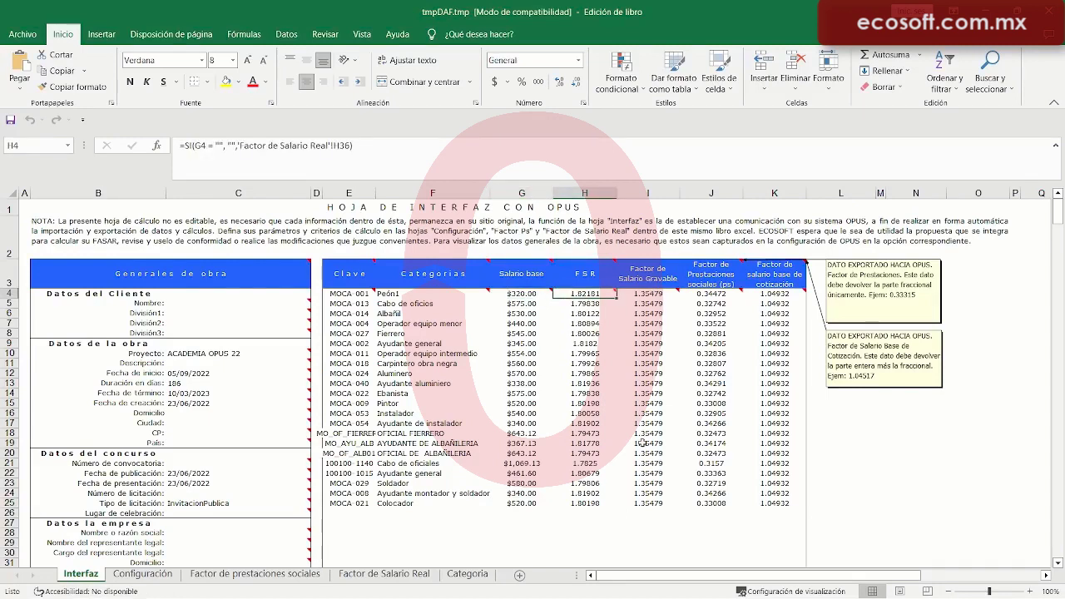
Step: On the Configuración sheet, set the weekly rest days (domingos) to 53 and the mandatory legal holidays to 5
click(154, 576)
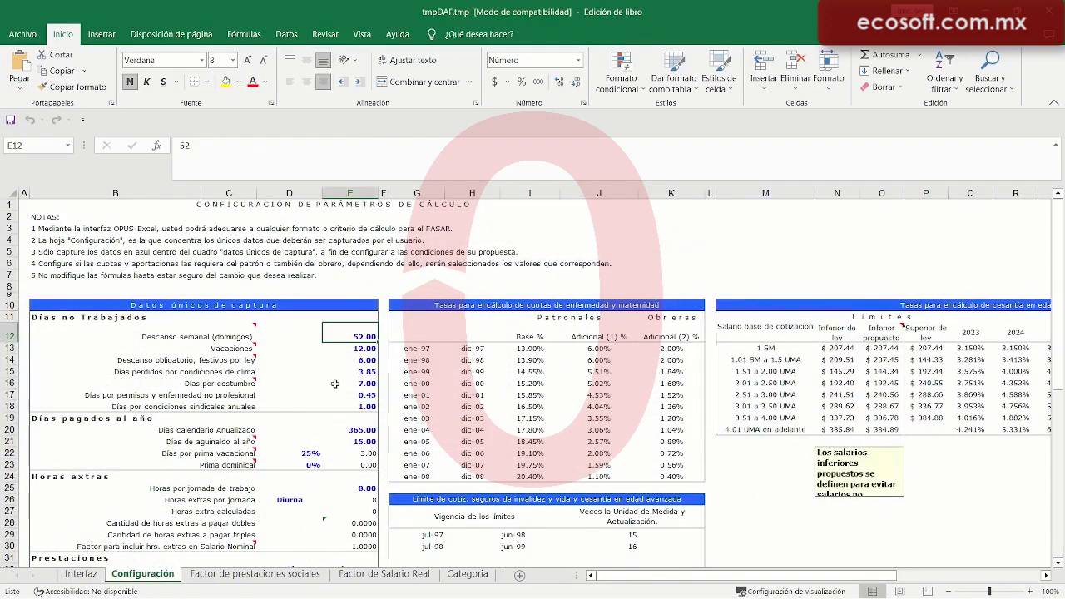
scroll(342, 359, down, 1)
scroll(342, 359, down, 2)
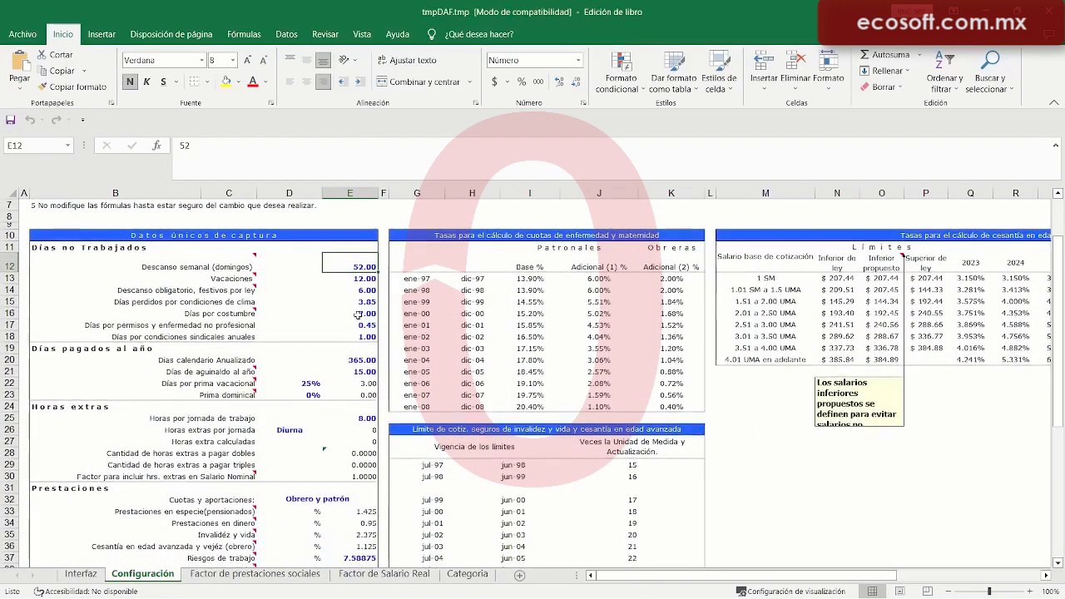
text(53)
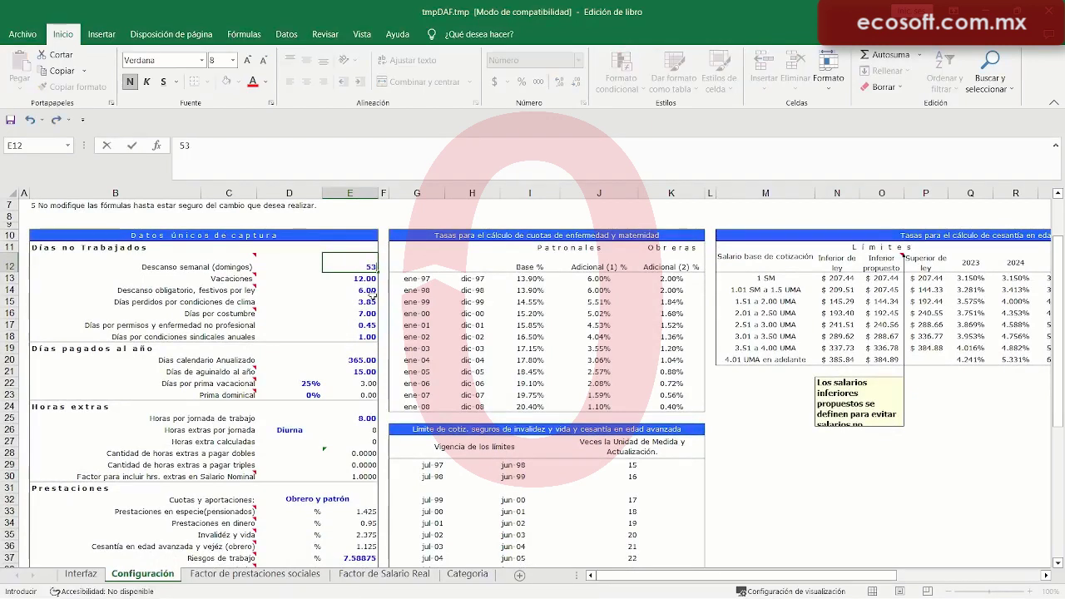
click(366, 289)
text(5)
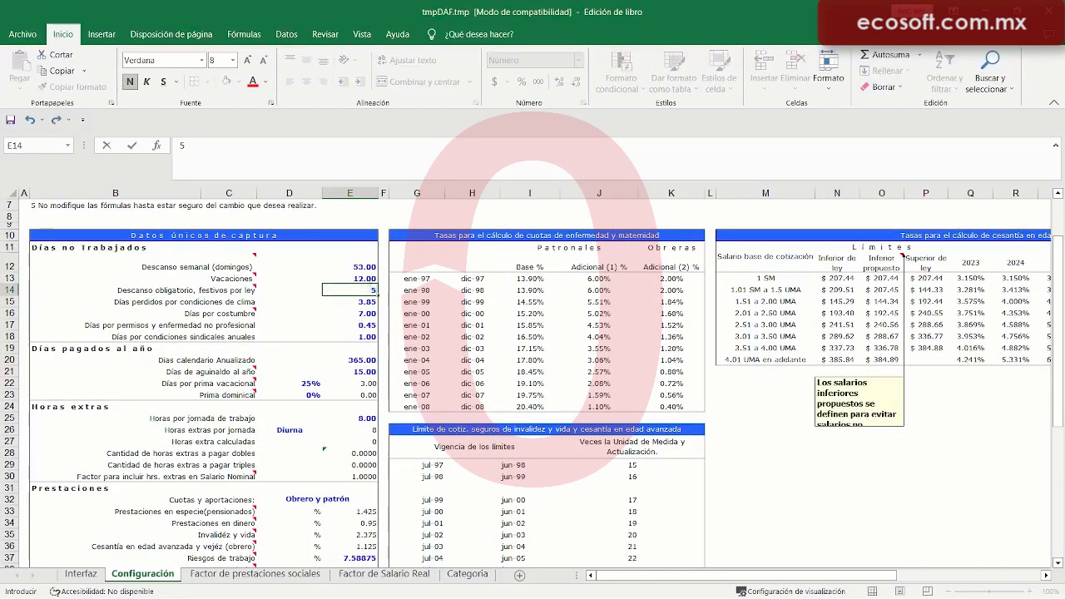
key(Return)
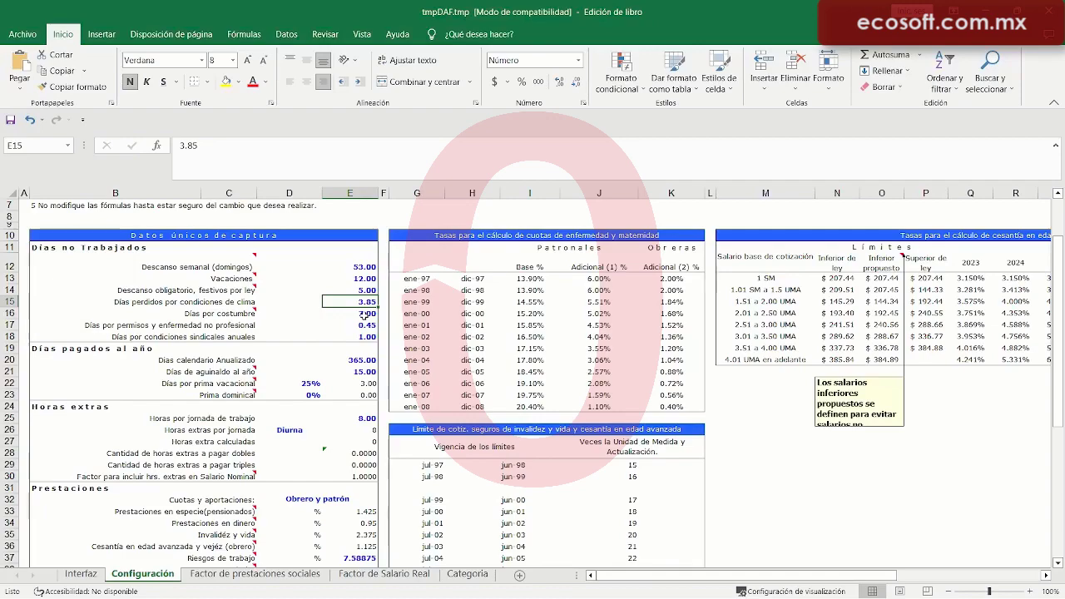
Step: Review the benefits and reference salary settings in Configuración, including the options for economic reference, calculation zone and minimum cesantía rate
scroll(287, 416, down, 1)
scroll(286, 416, down, 2)
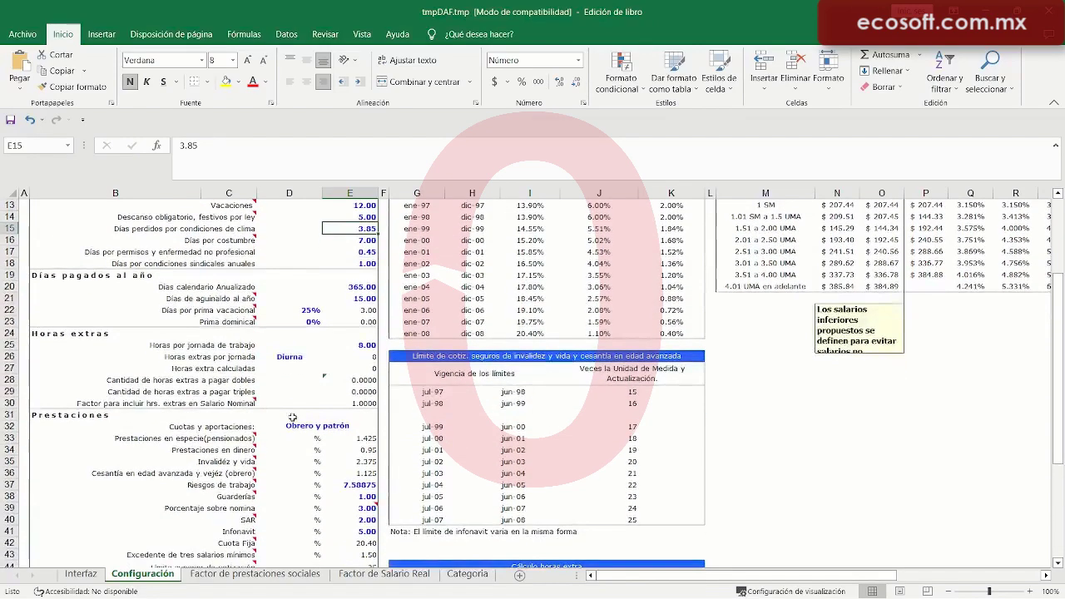
scroll(291, 414, down, 2)
scroll(301, 406, down, 2)
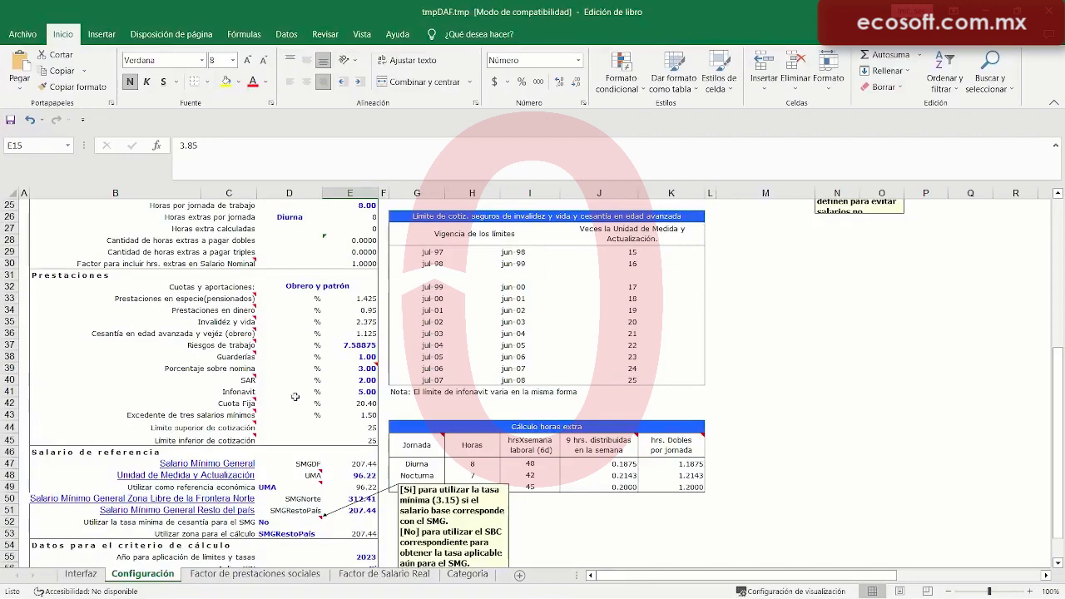
scroll(294, 402, down, 2)
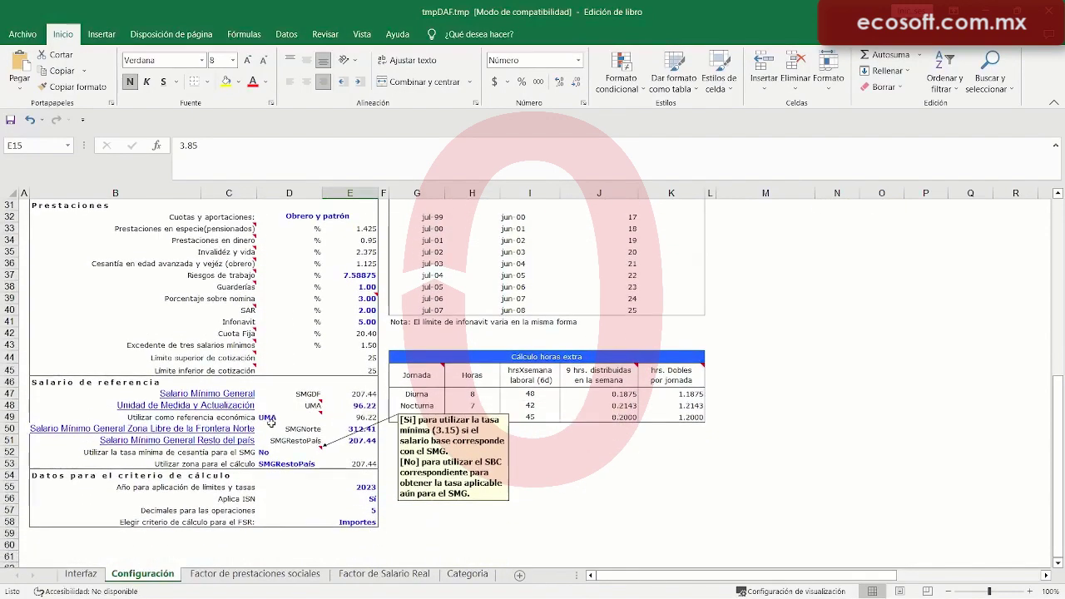
click(285, 417)
click(328, 418)
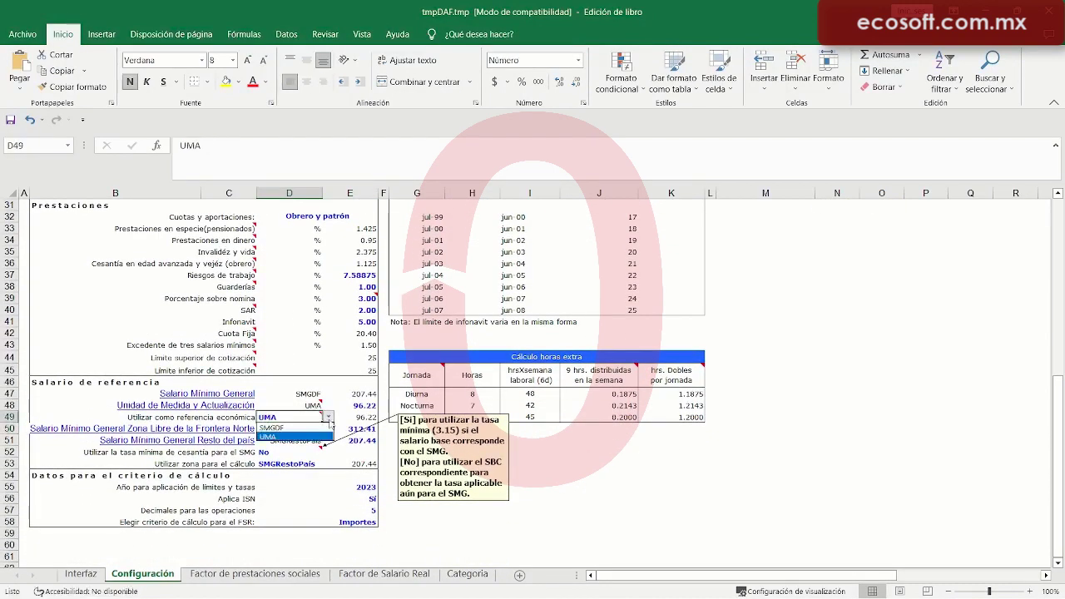
click(275, 435)
click(281, 430)
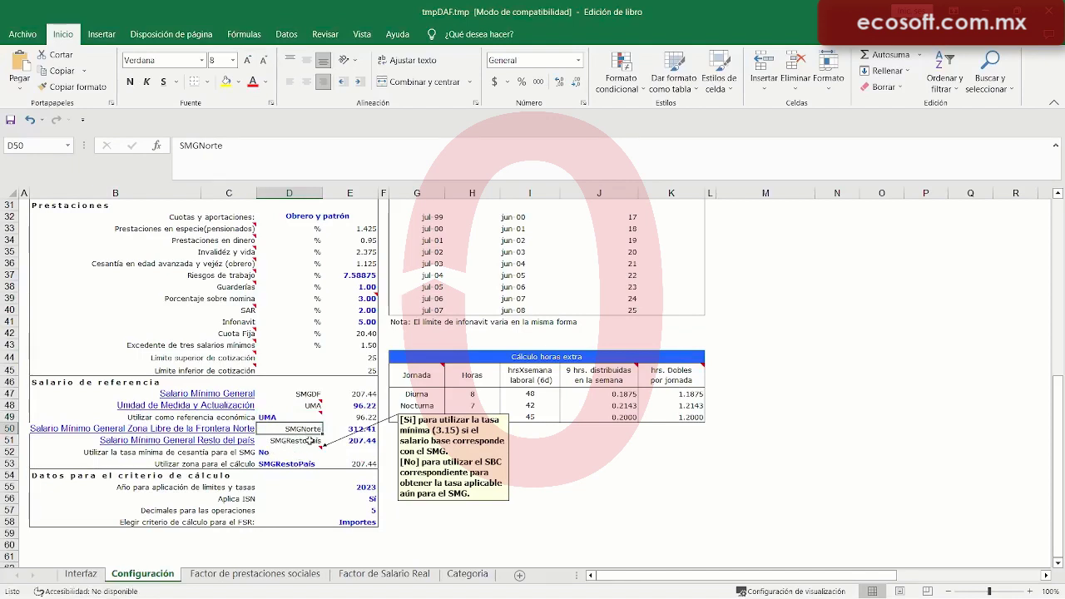
click(291, 463)
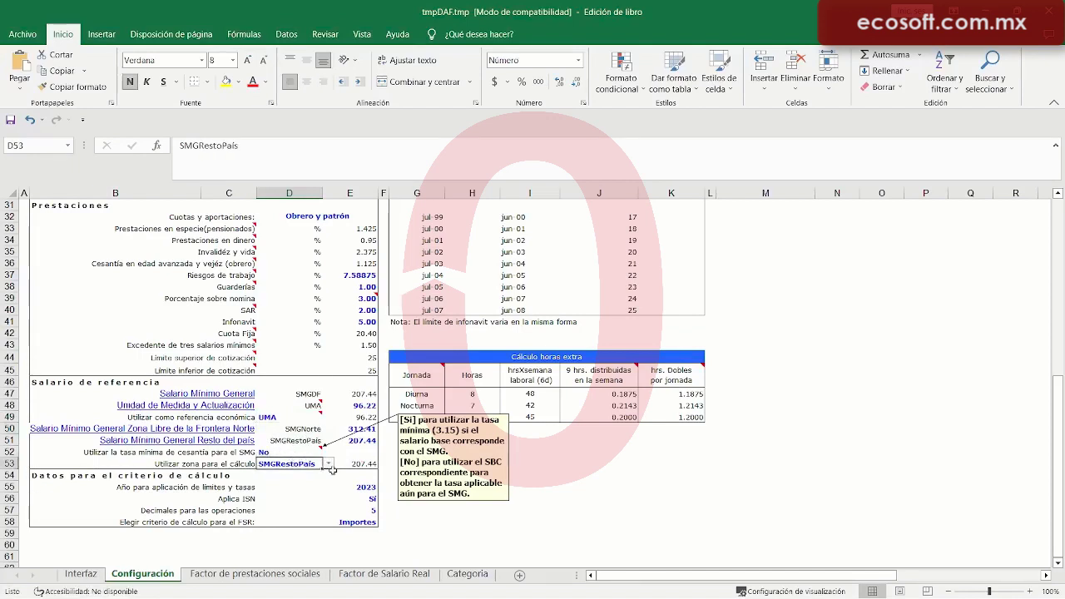
click(329, 464)
click(288, 487)
click(289, 455)
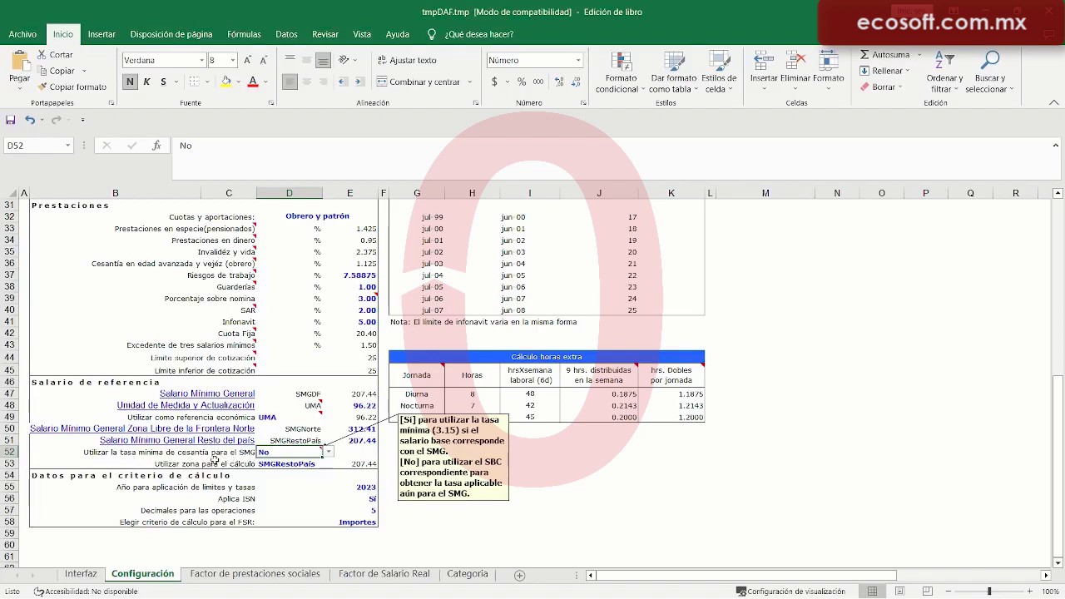
Step: Examine the cesantía percentages and base salaries of the labour categories on the Factor de prestaciones sociales sheet
click(237, 577)
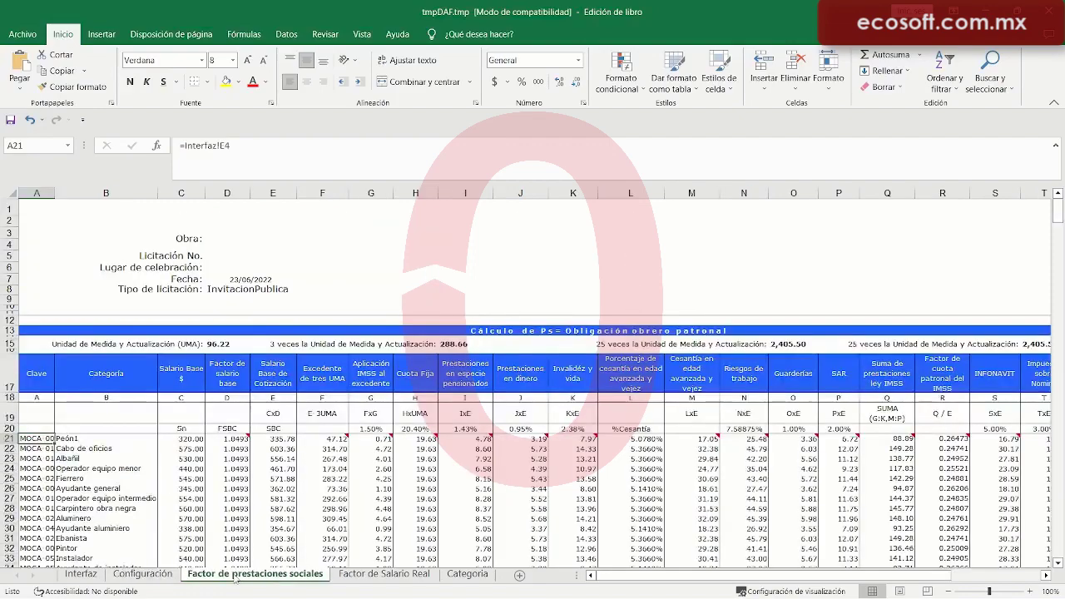
scroll(565, 405, down, 2)
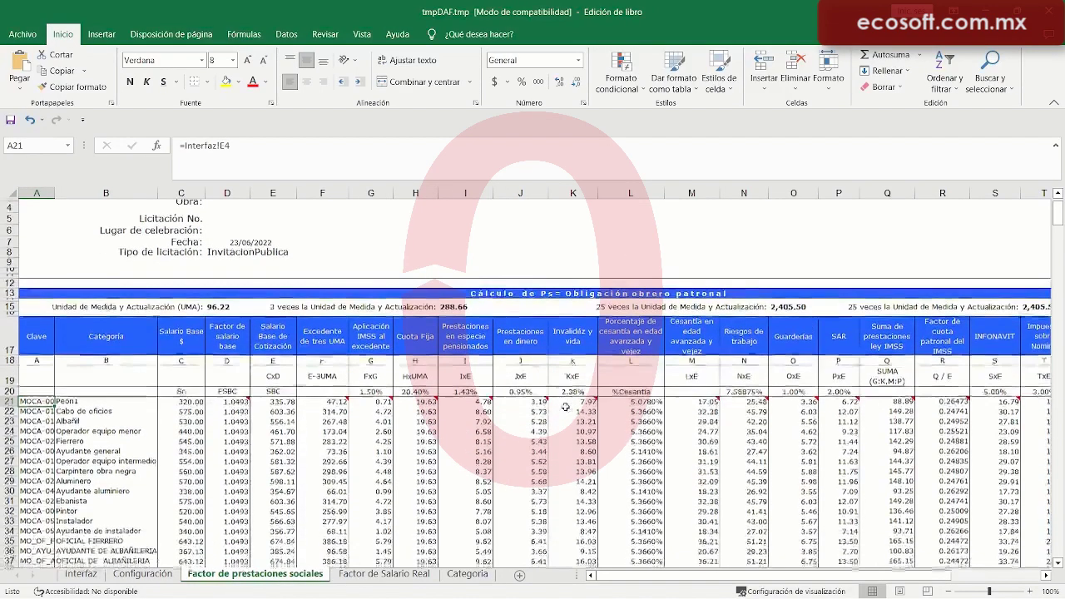
scroll(565, 405, down, 2)
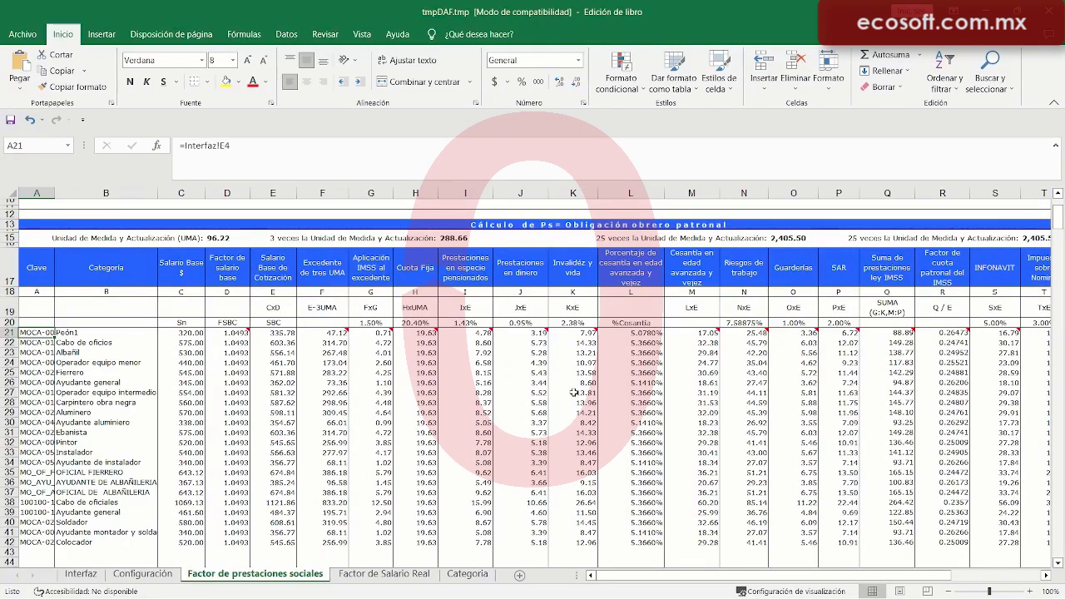
click(634, 322)
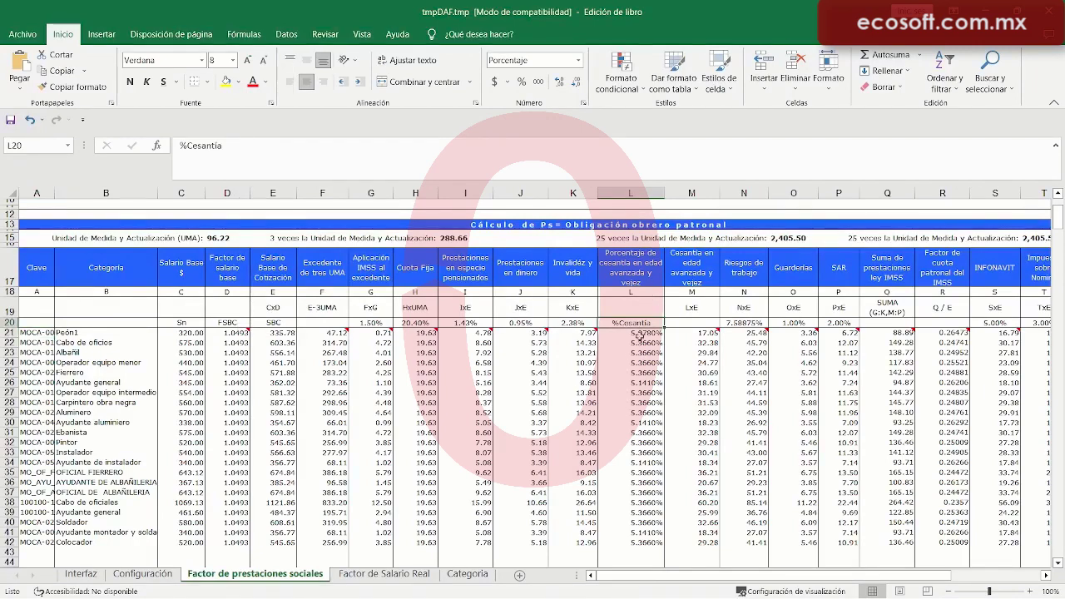
click(641, 332)
click(640, 342)
click(641, 352)
click(643, 362)
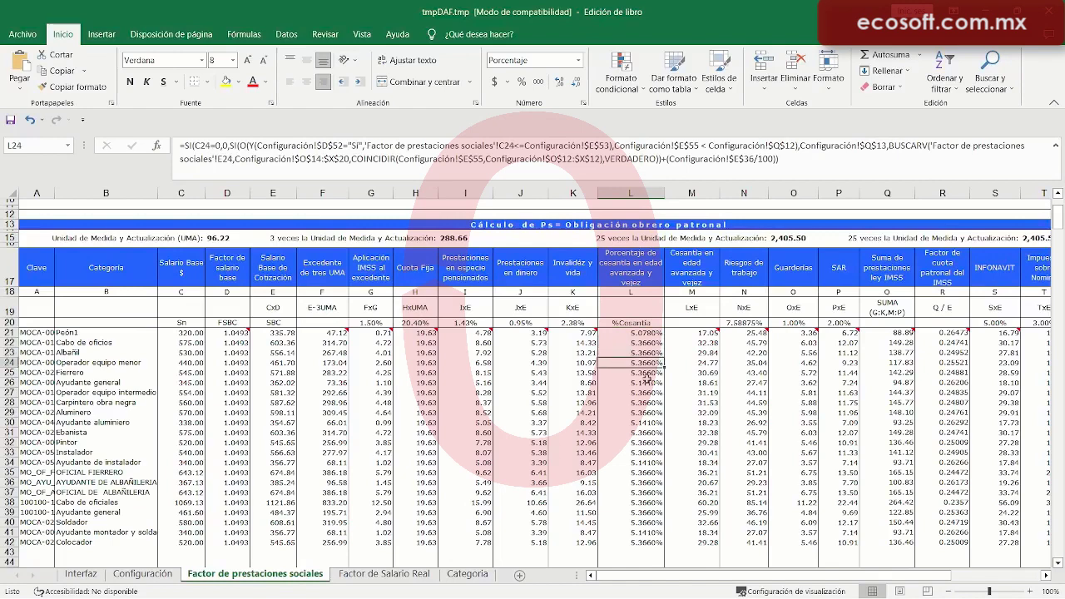
click(200, 342)
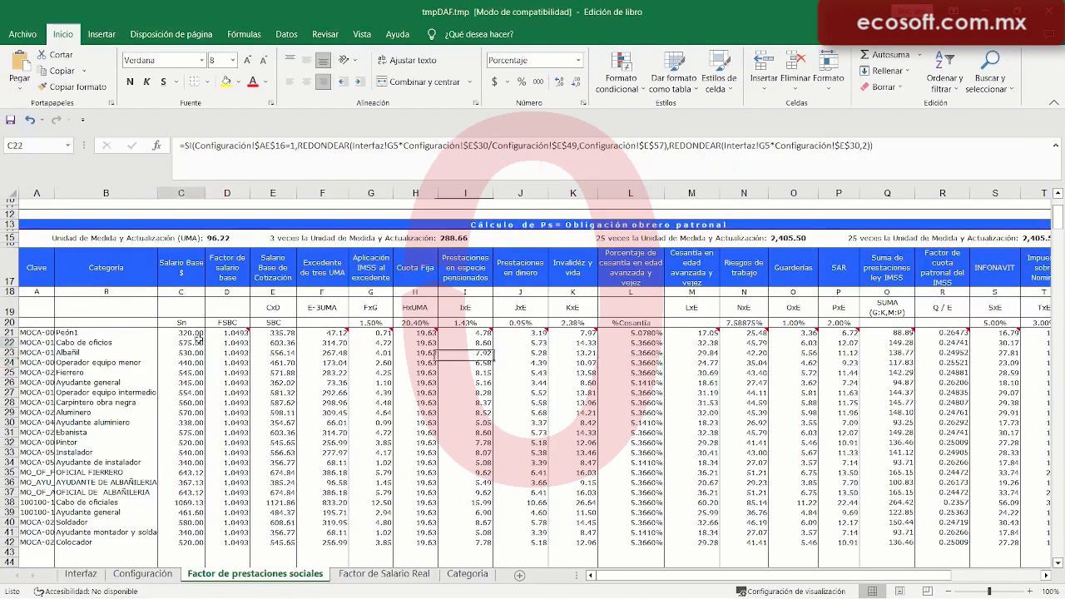
click(191, 372)
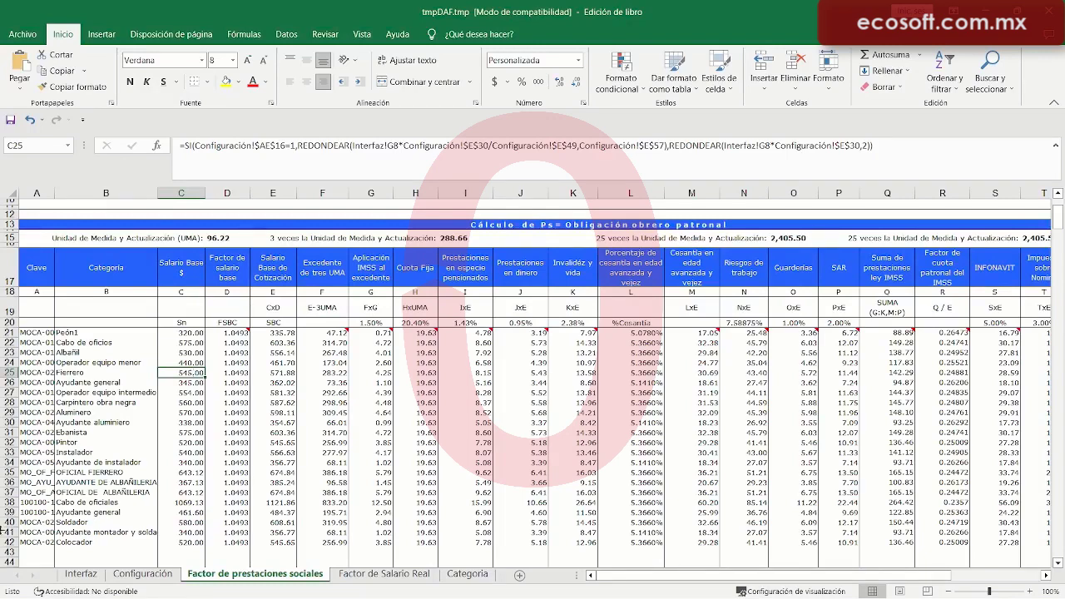
Step: Set Peón1's base salary to 190 on the Interfaz sheet
click(80, 575)
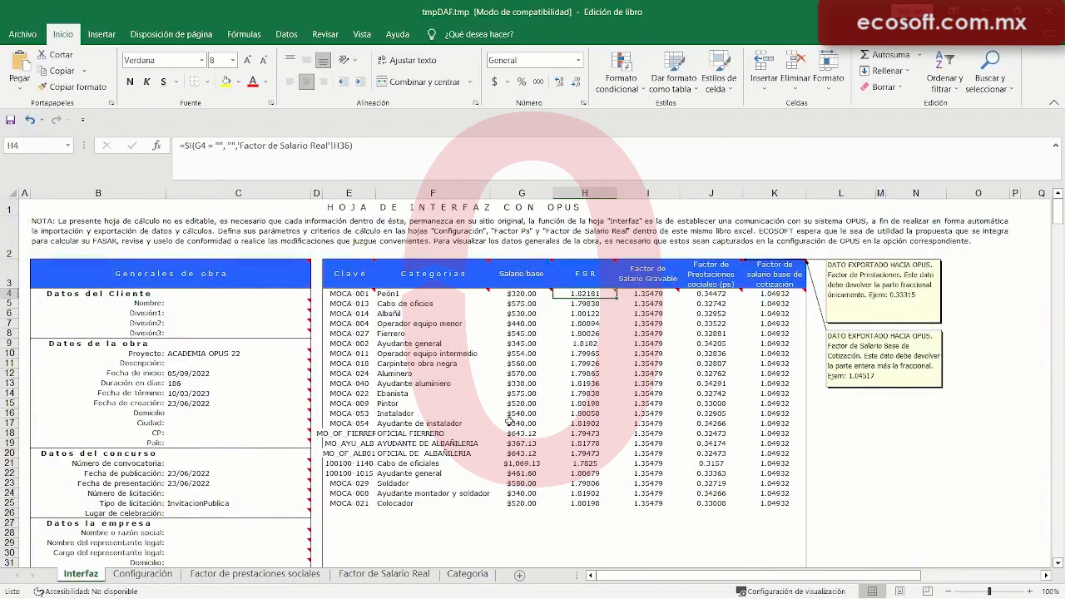
click(522, 314)
click(531, 295)
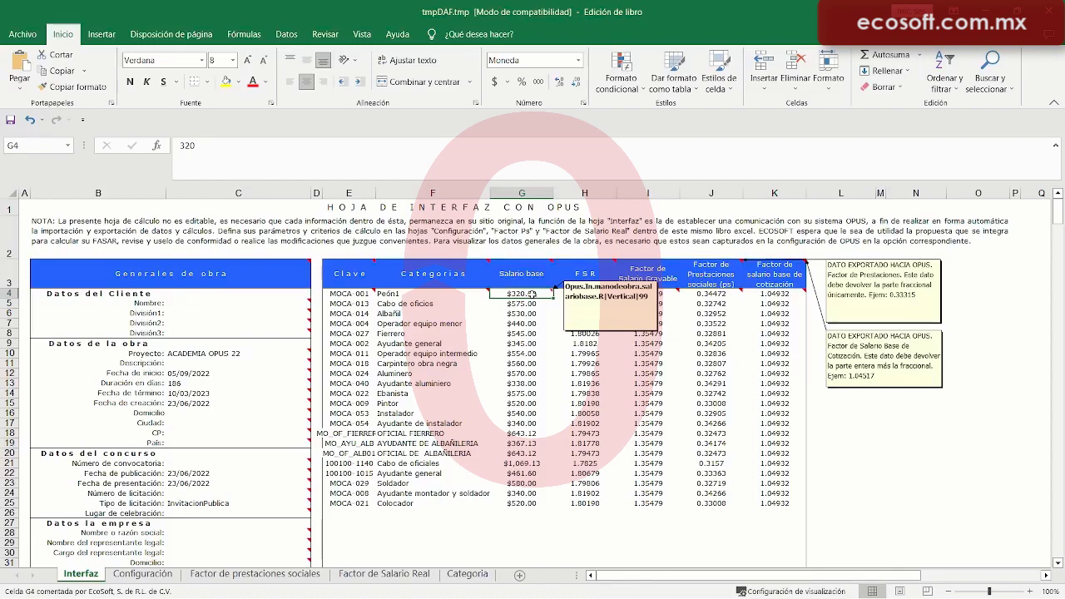
text(190)
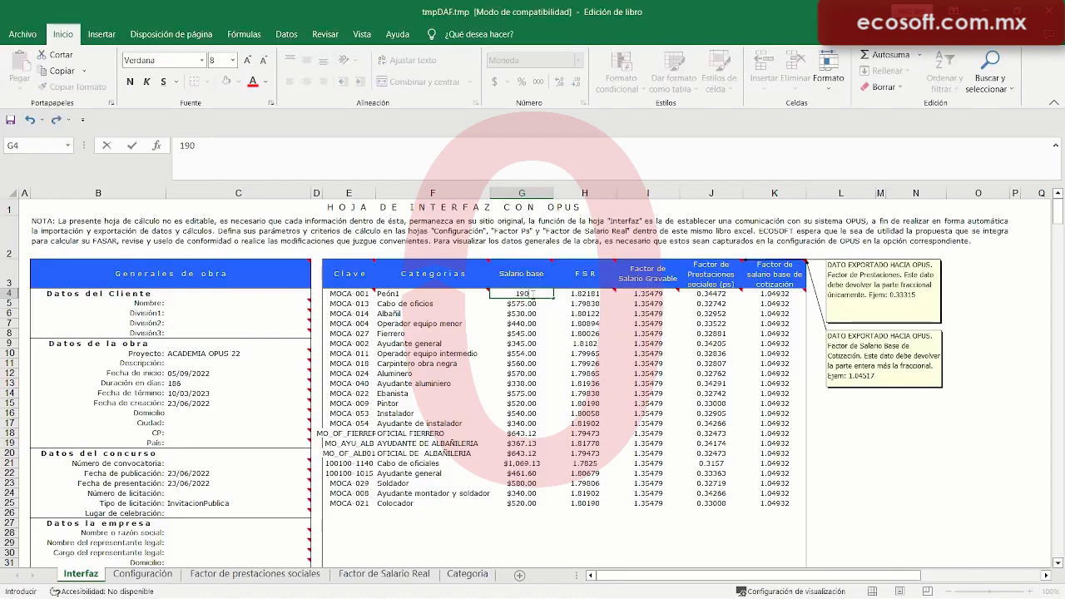
key(Return)
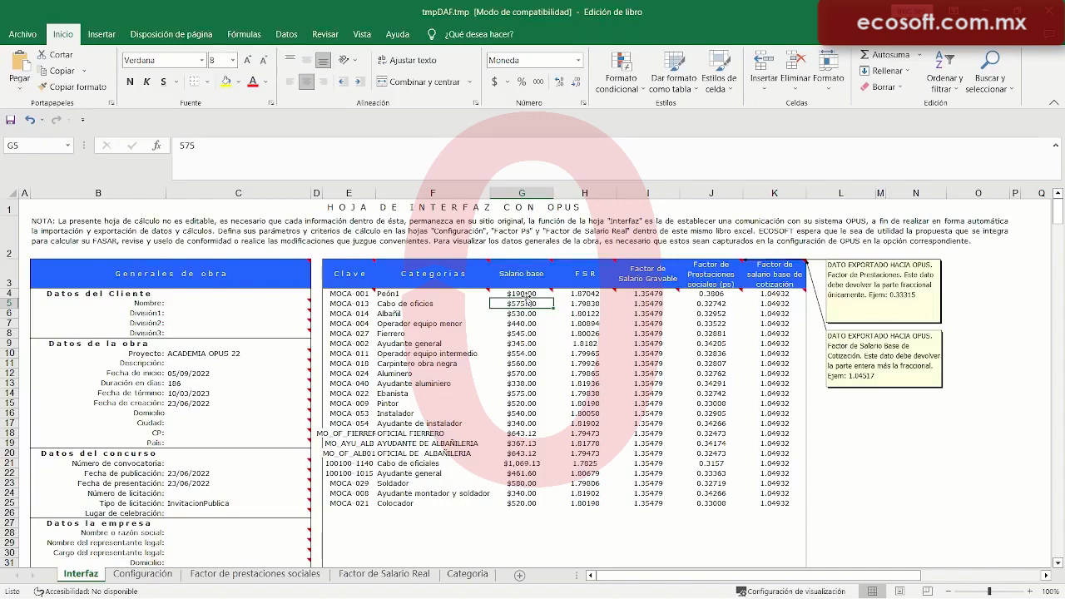
Step: Check the cesantía percentage applied to Peón1 on the Factor de prestaciones sociales sheet
click(172, 578)
click(250, 575)
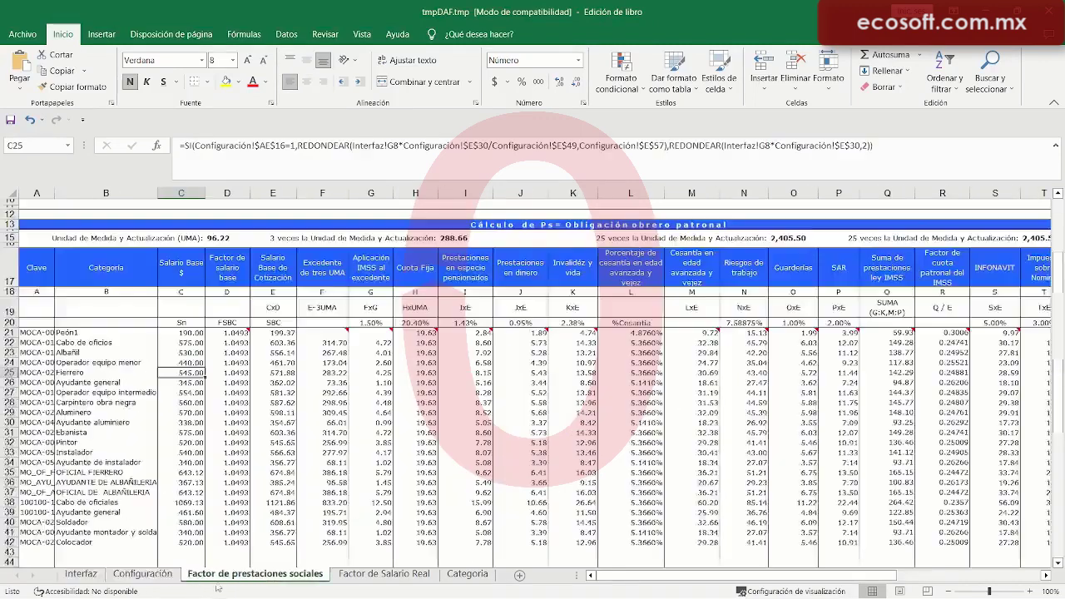
click(637, 334)
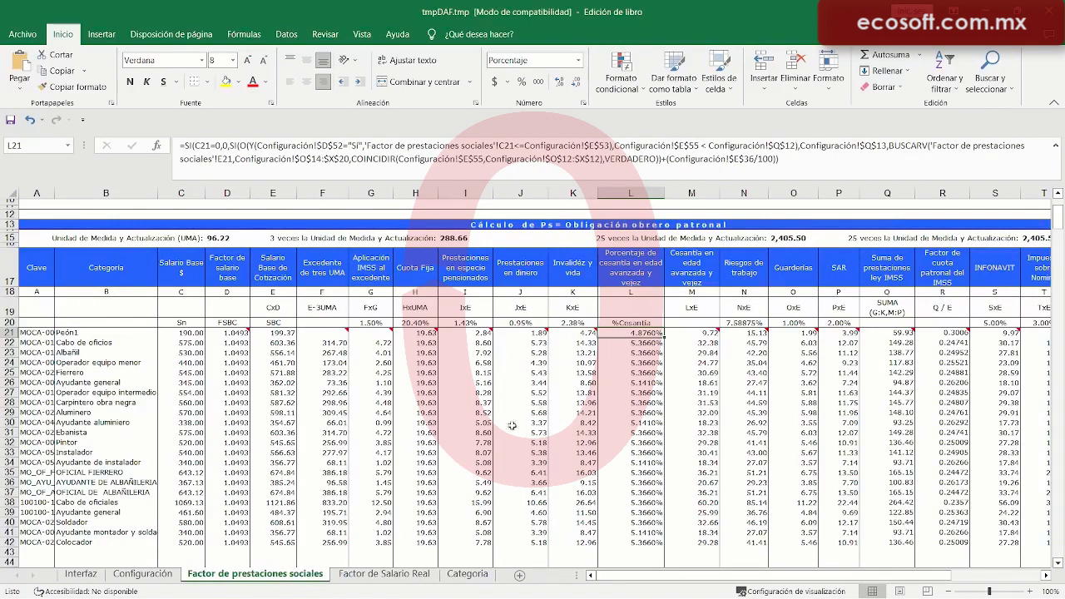
Step: Set the use of the minimum cesantía rate for the SMG to Sí and check the resulting cesantía percentages per category
click(141, 574)
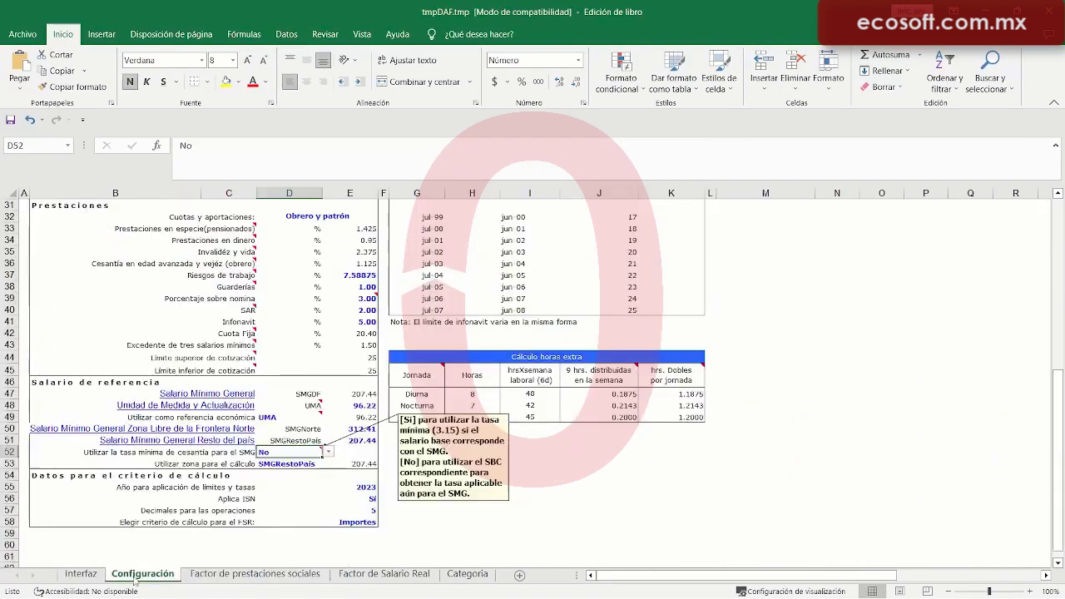
click(328, 453)
click(288, 464)
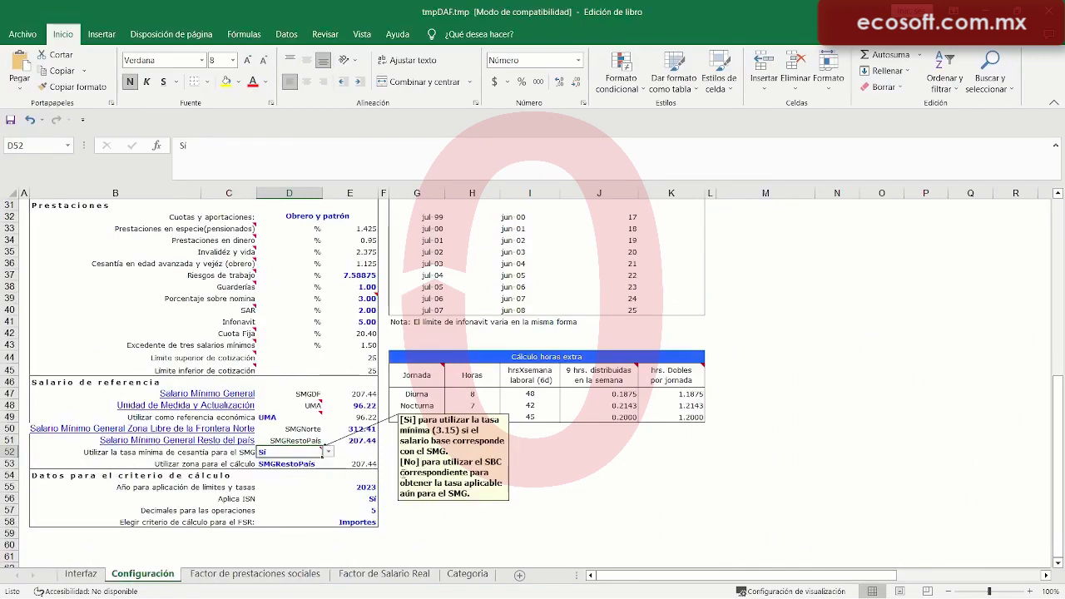
click(599, 486)
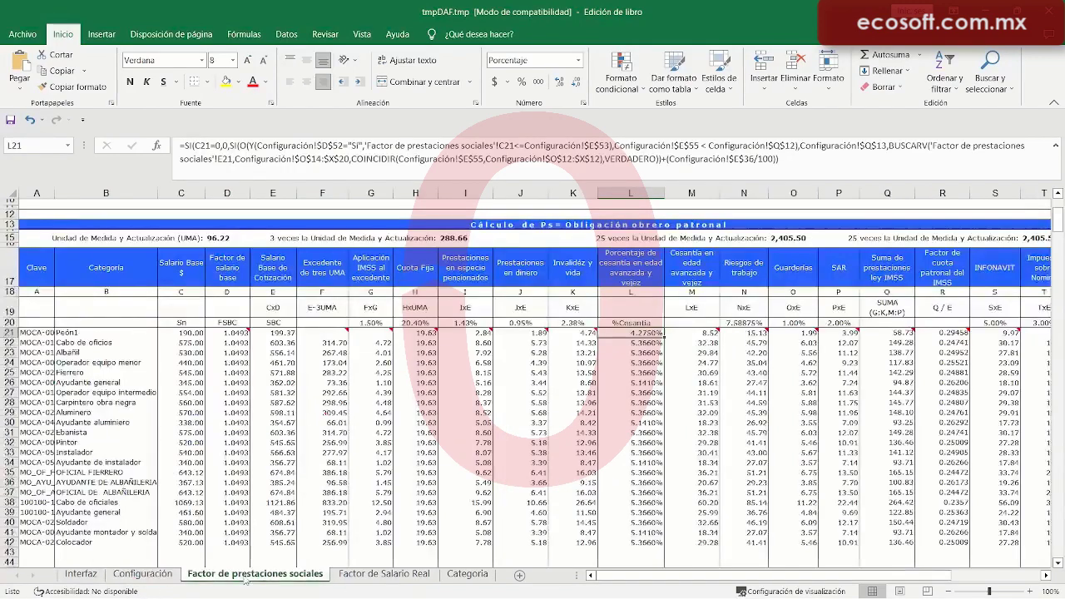
click(244, 574)
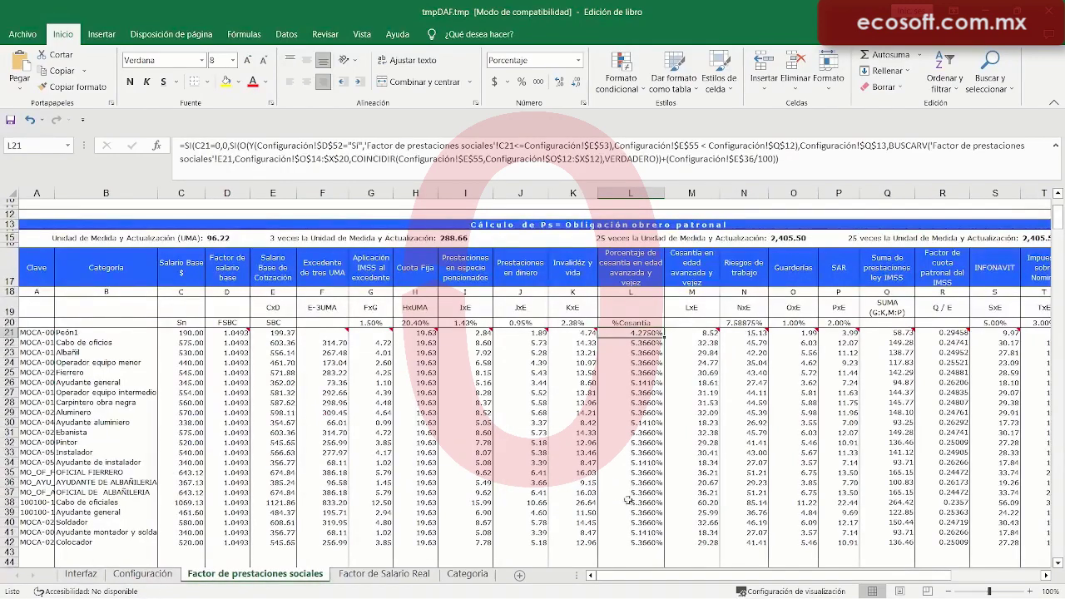
click(624, 343)
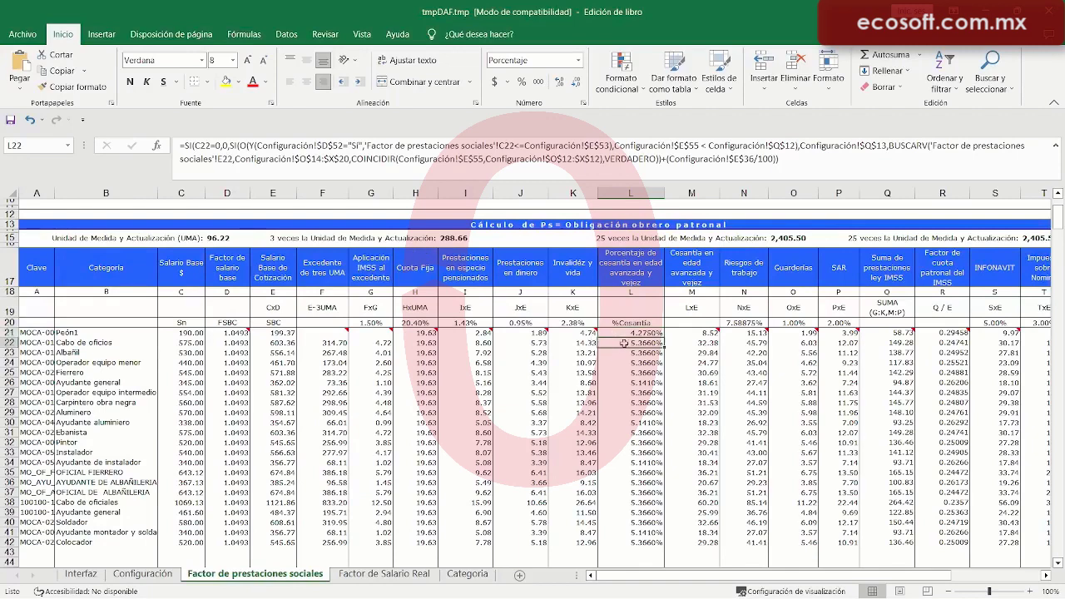
Step: Set Peón1's base salary to 207 on the Interfaz sheet and check the reference minimum wage in Configuración
click(169, 577)
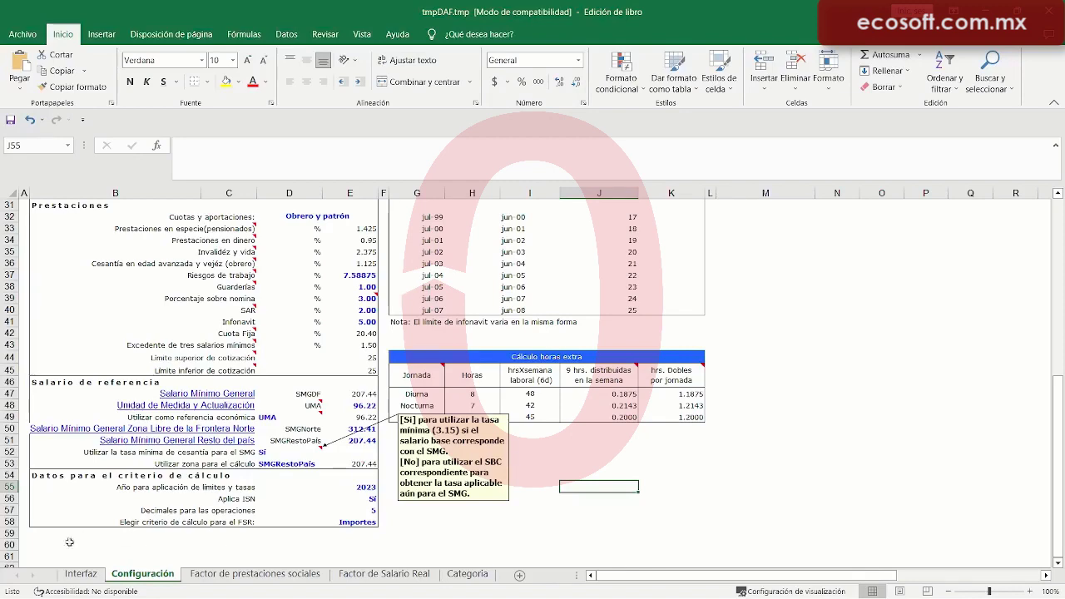
click(92, 581)
click(524, 293)
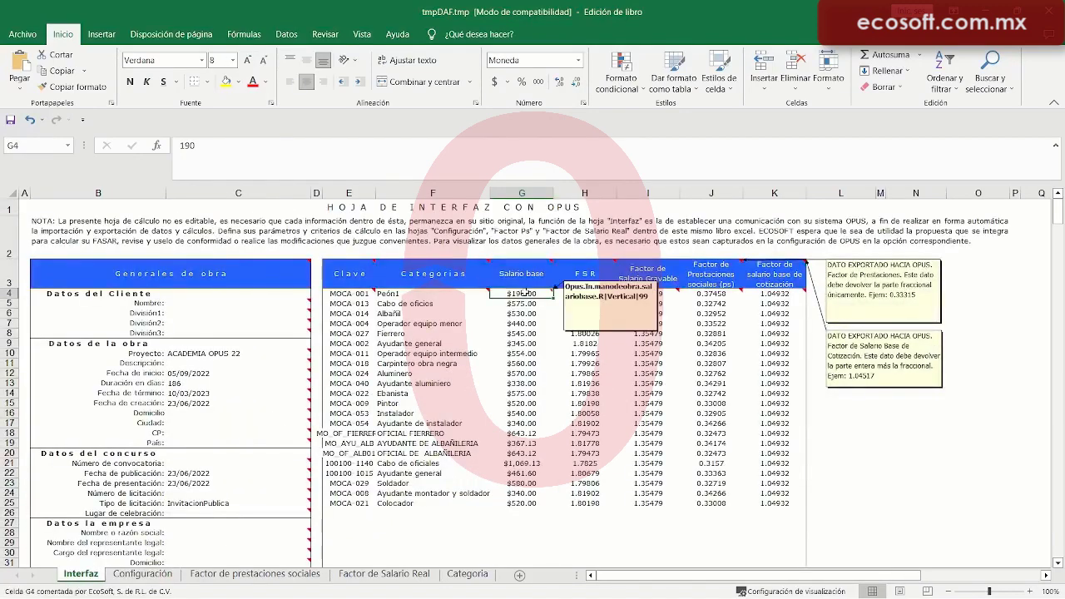
text(207.)
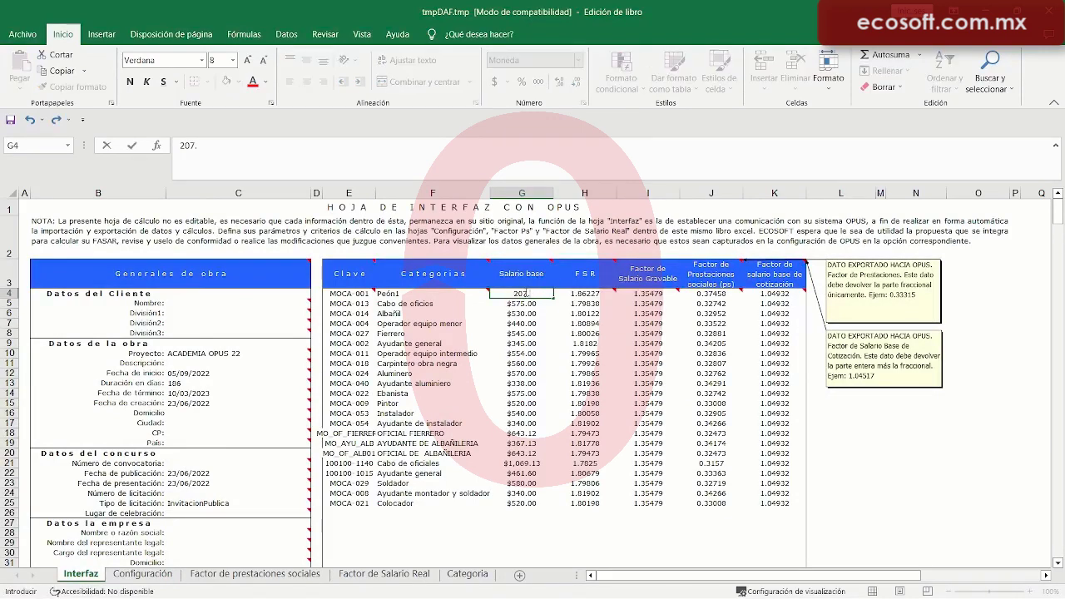
click(131, 574)
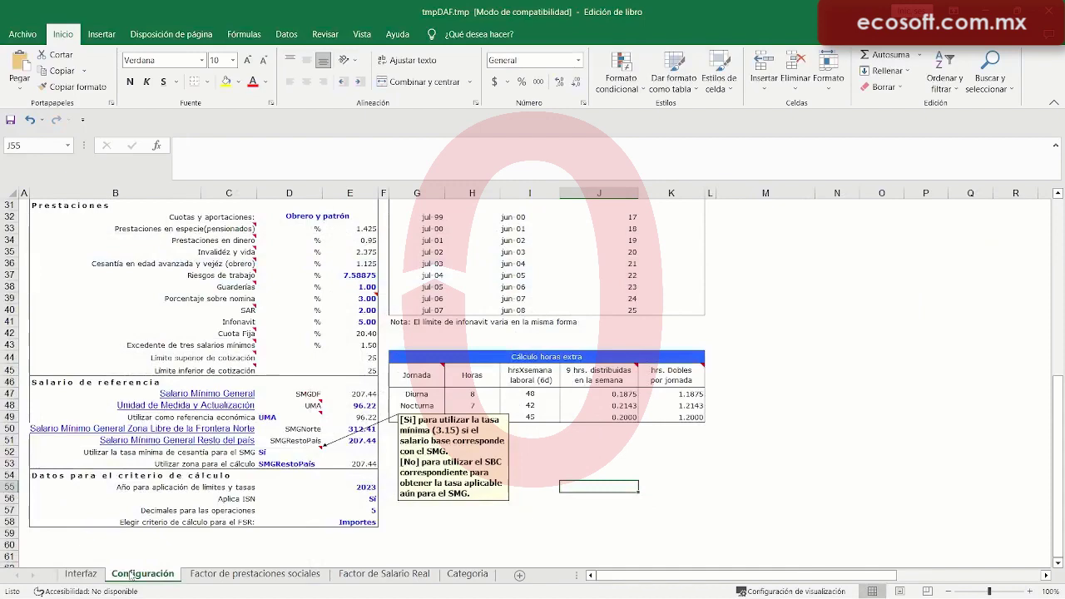
click(81, 574)
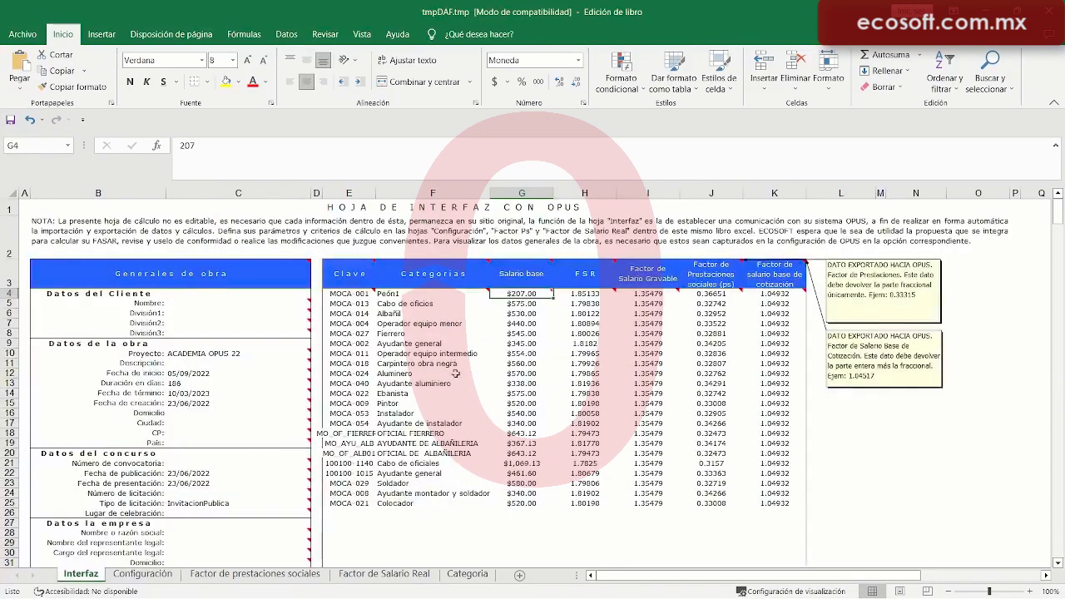
Step: Set Peón1's base salary to 207.44 on the Interfaz sheet
double_click(536, 295)
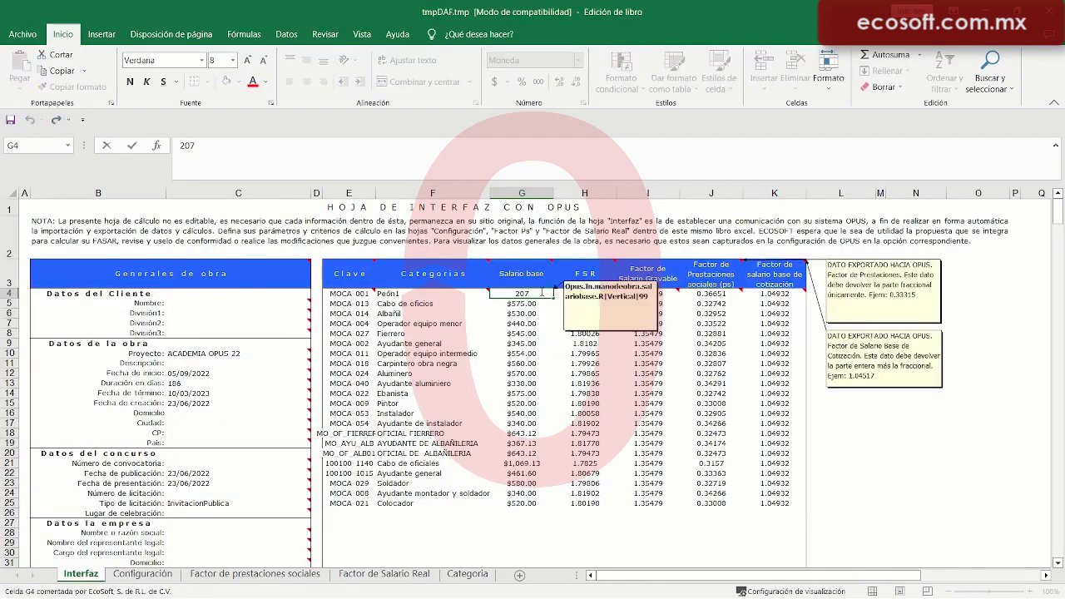
text(.44)
key(Return)
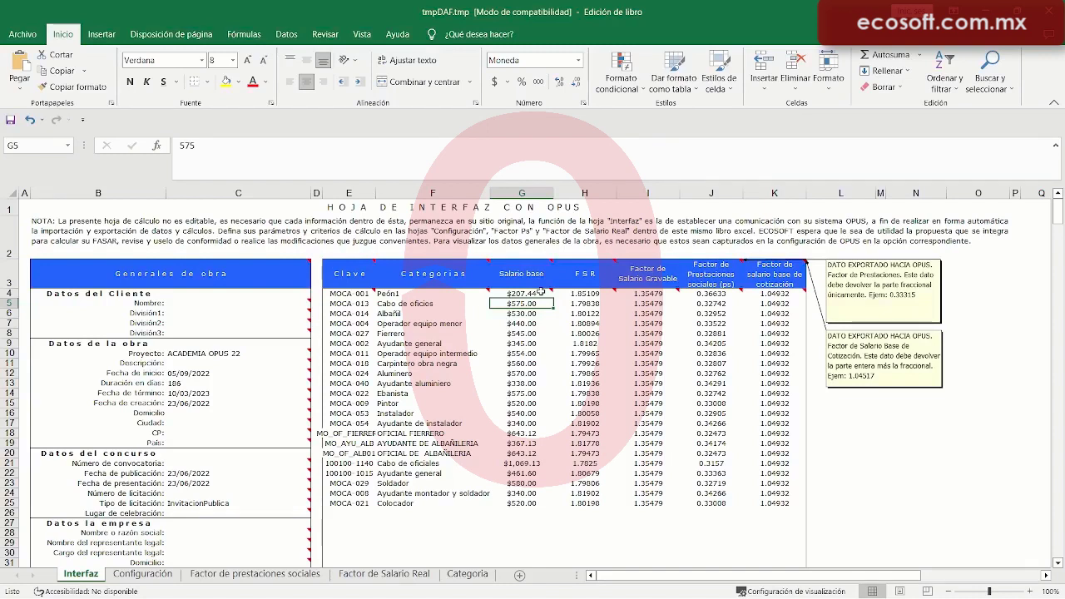
key(Right)
key(Right)
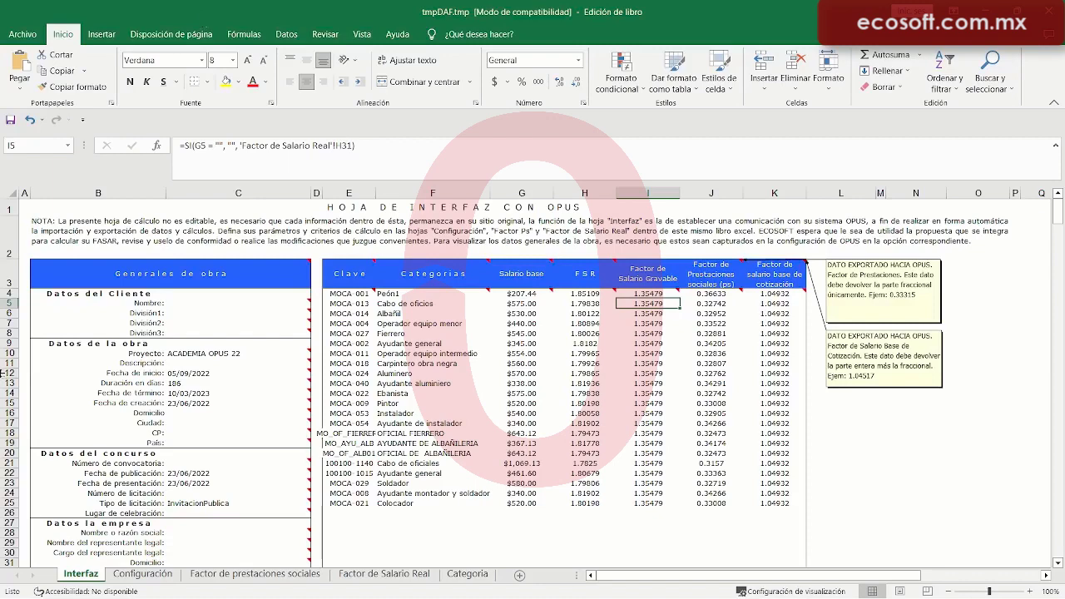
Step: Review the reference salaries in Configuración and the cesantía percentage column on the Factor de prestaciones sociales sheet
click(142, 574)
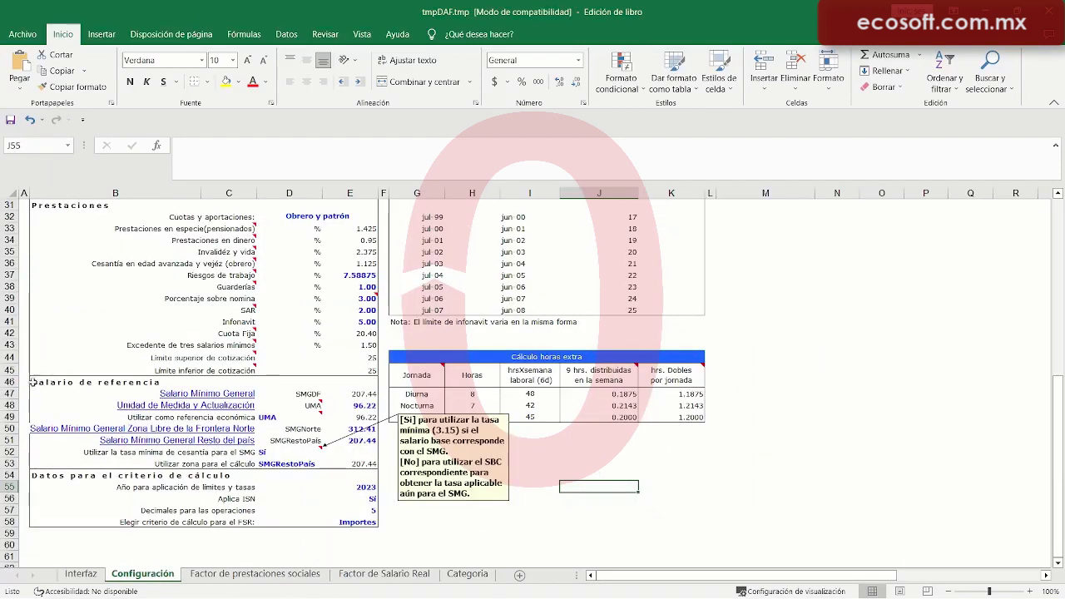
drag(34, 382, 358, 463)
click(636, 521)
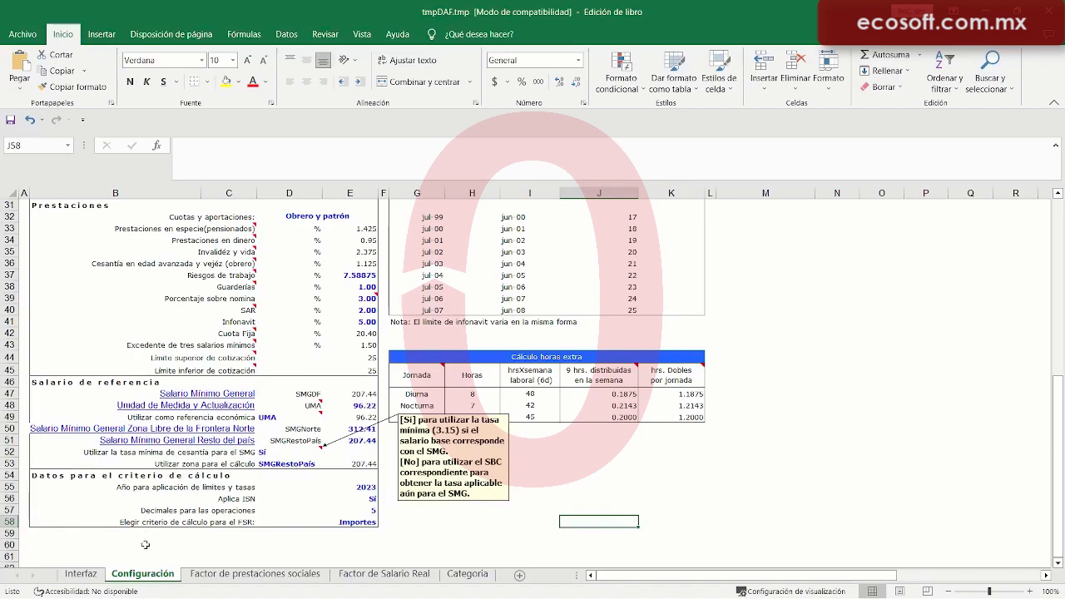
click(249, 575)
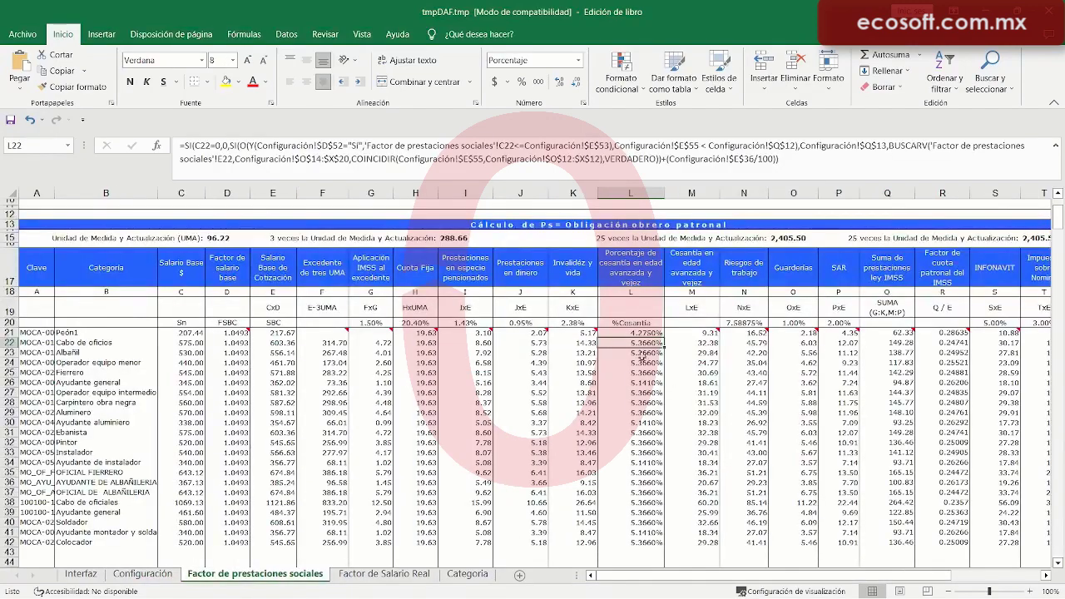
click(642, 267)
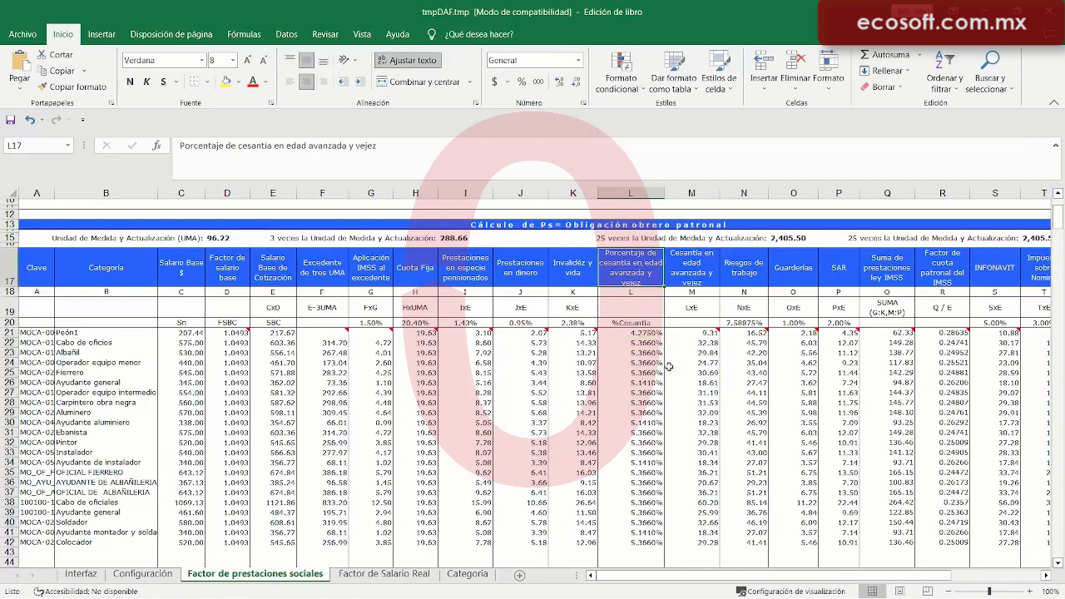
Step: Examine the cesantía en edad avanzada y vejez rate table in Configuración, including its salary limits and yearly rates through 2030
click(143, 574)
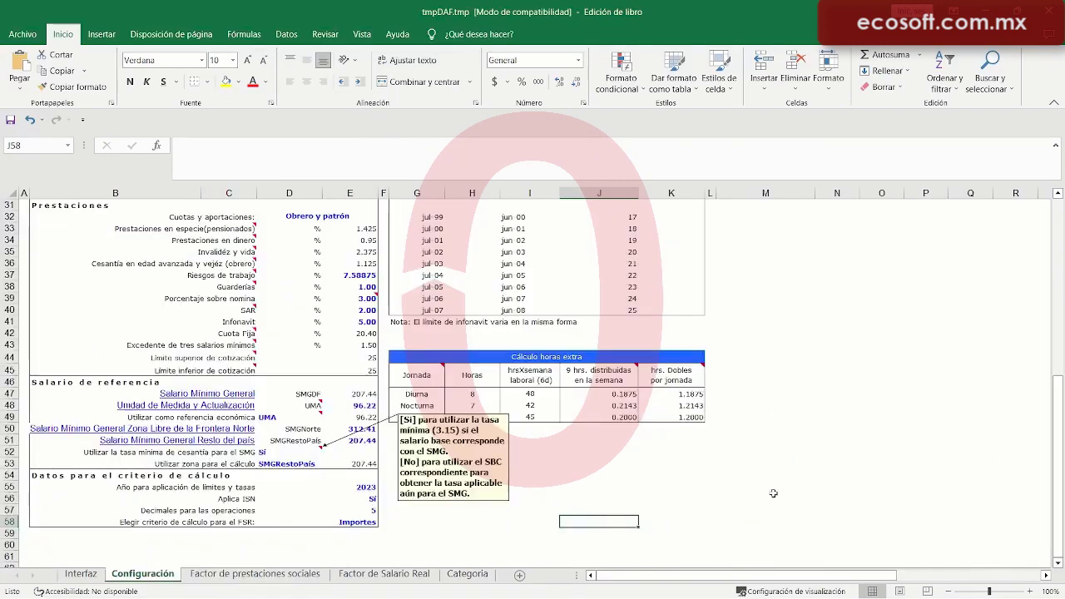
scroll(803, 480, up, 2)
scroll(804, 481, up, 7)
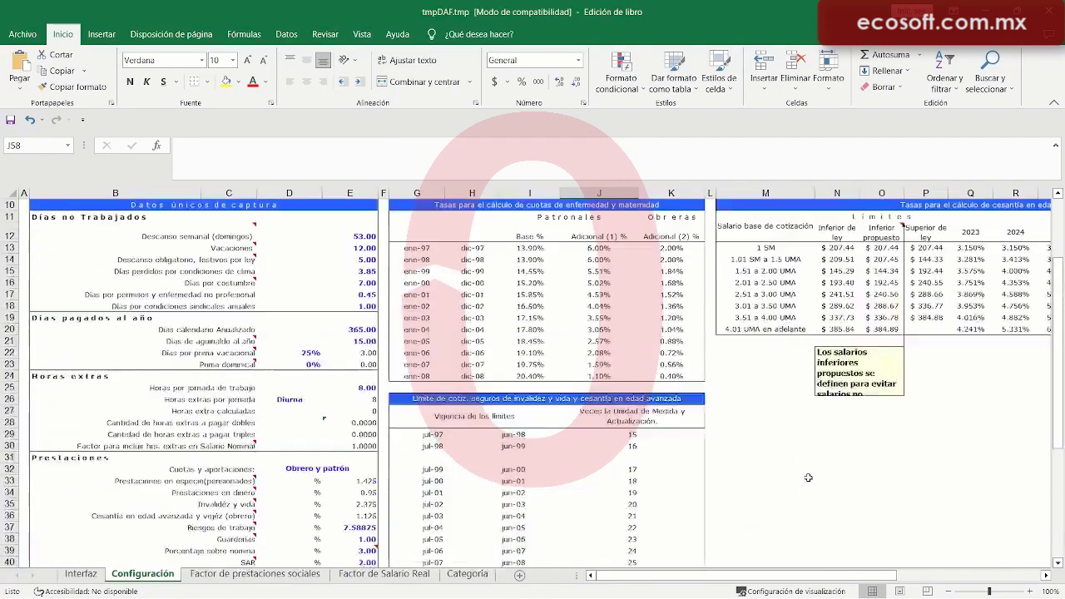
drag(882, 576, 913, 566)
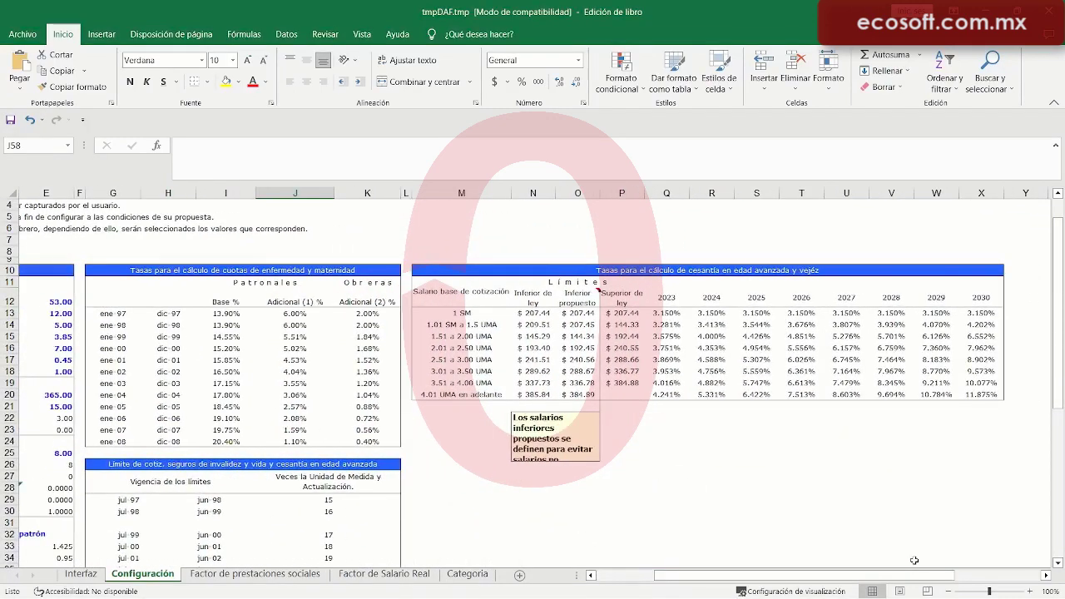